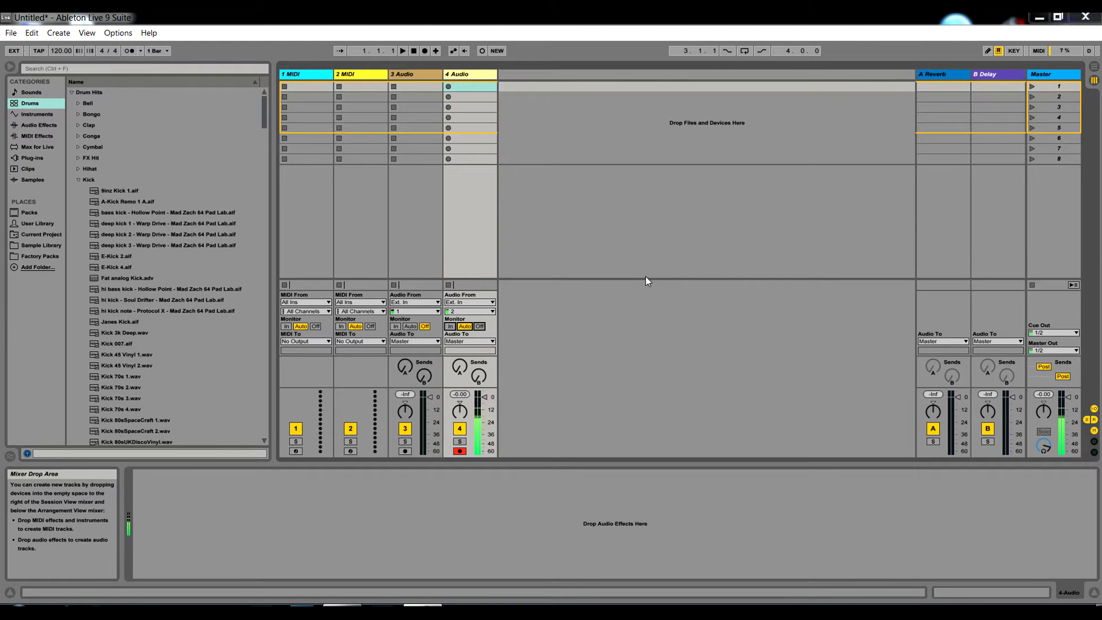
Open the Audio preferences and keep QUAD-CAPTURE as the ASIO audio device
left_click(123, 35)
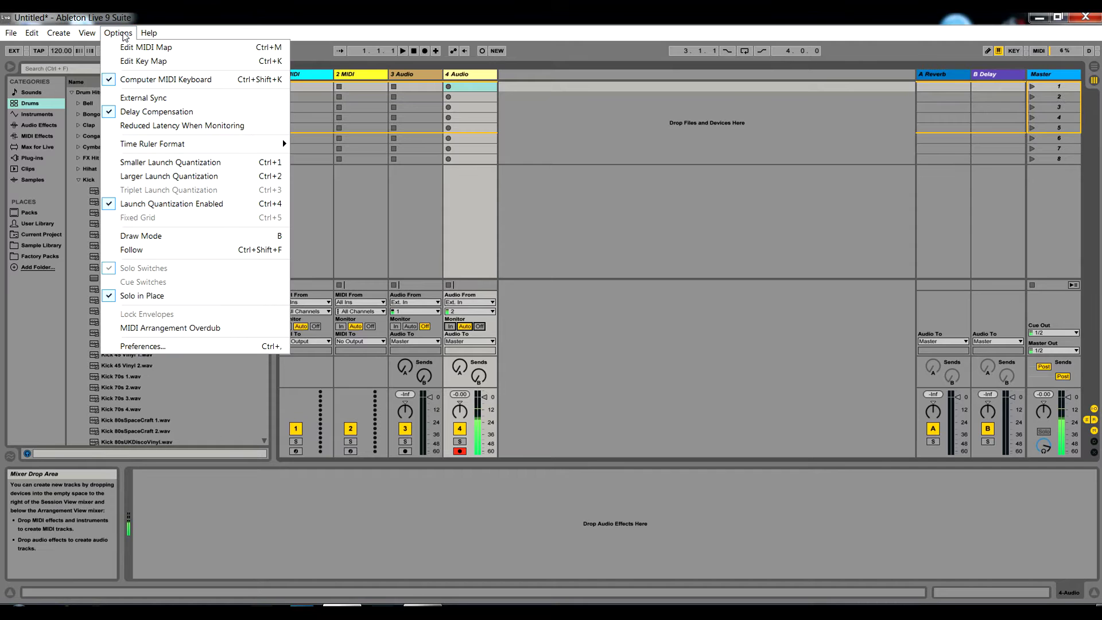
left_click(140, 346)
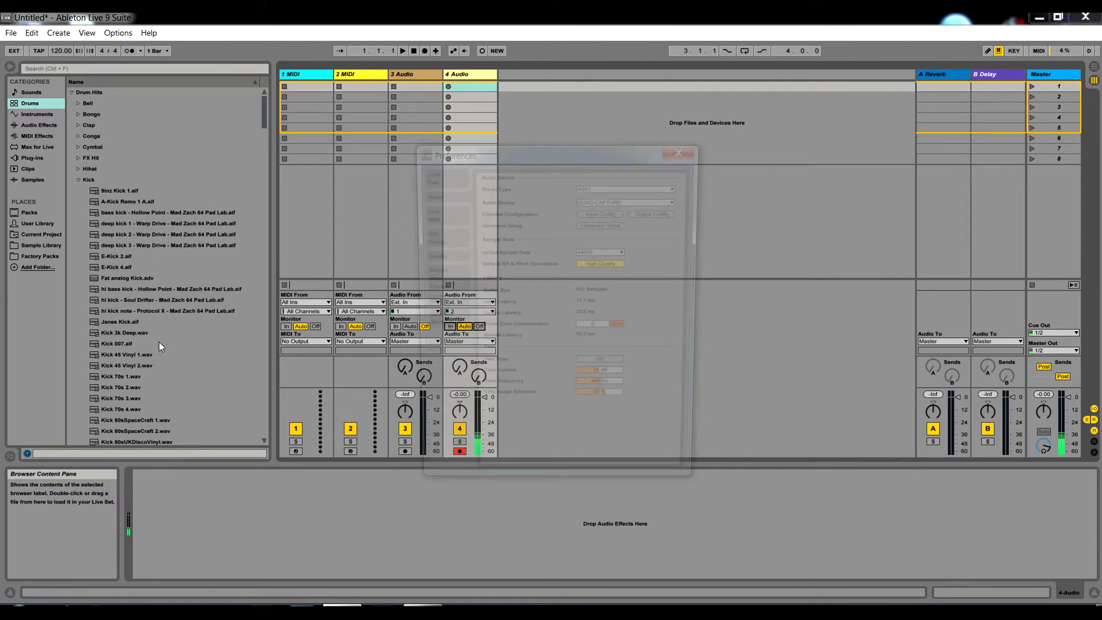
left_click(671, 200)
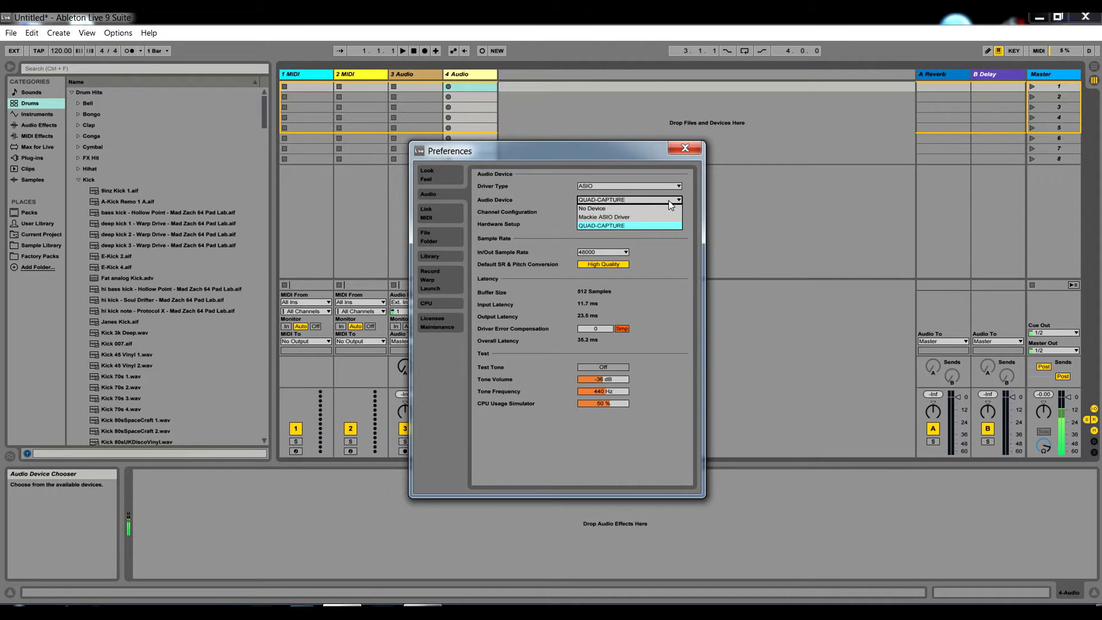
left_click(616, 226)
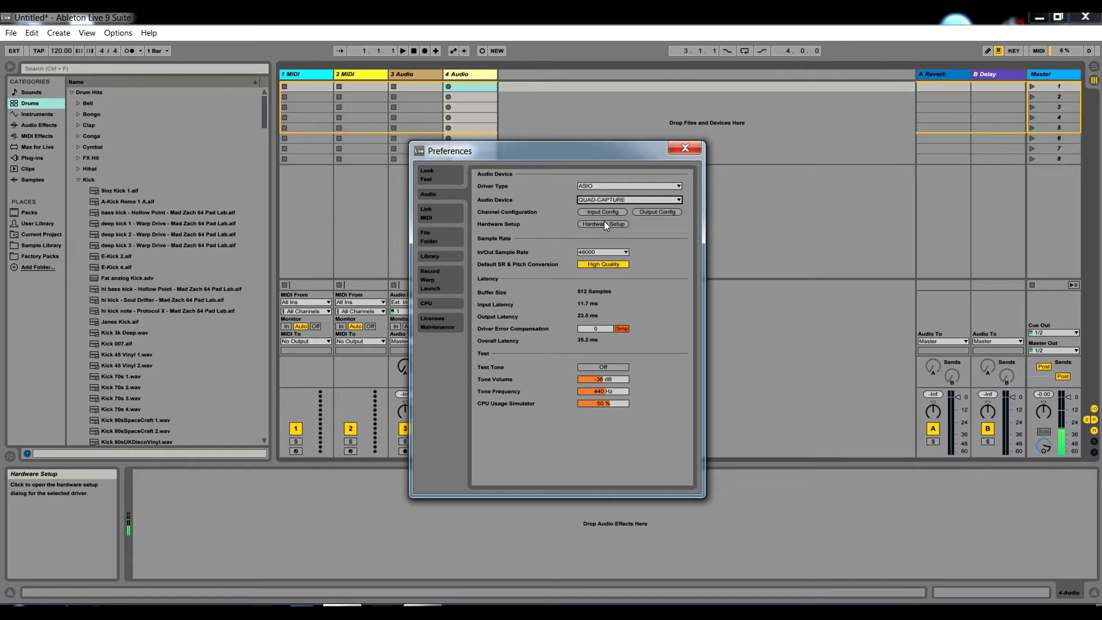
Review the QUAD-CAPTURE input and output channel configurations
left_click(603, 212)
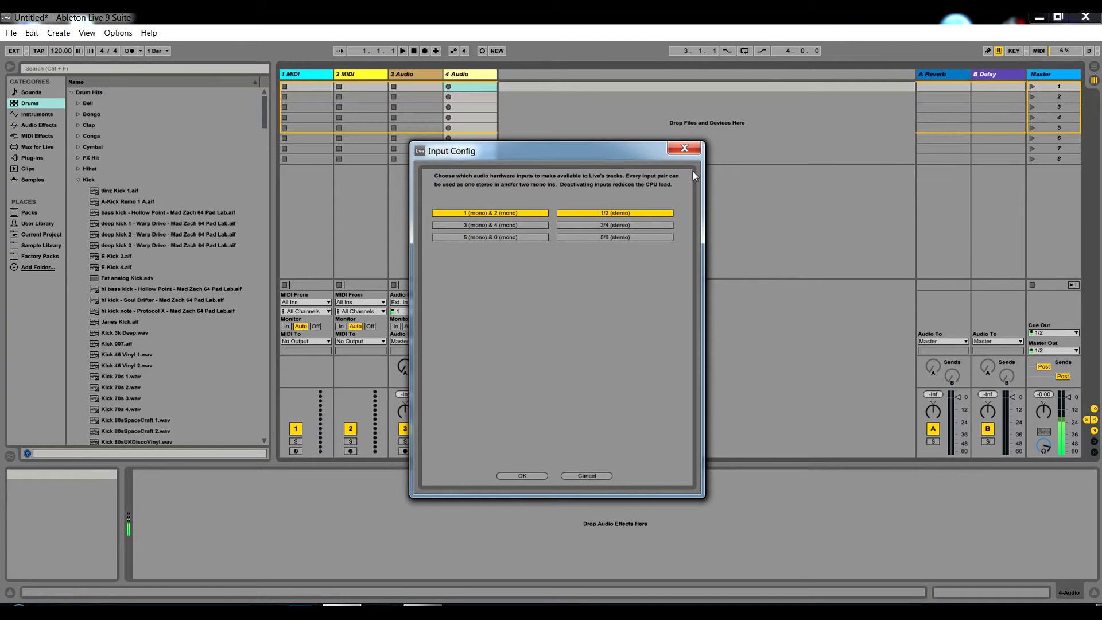
left_click(684, 150)
left_click(658, 213)
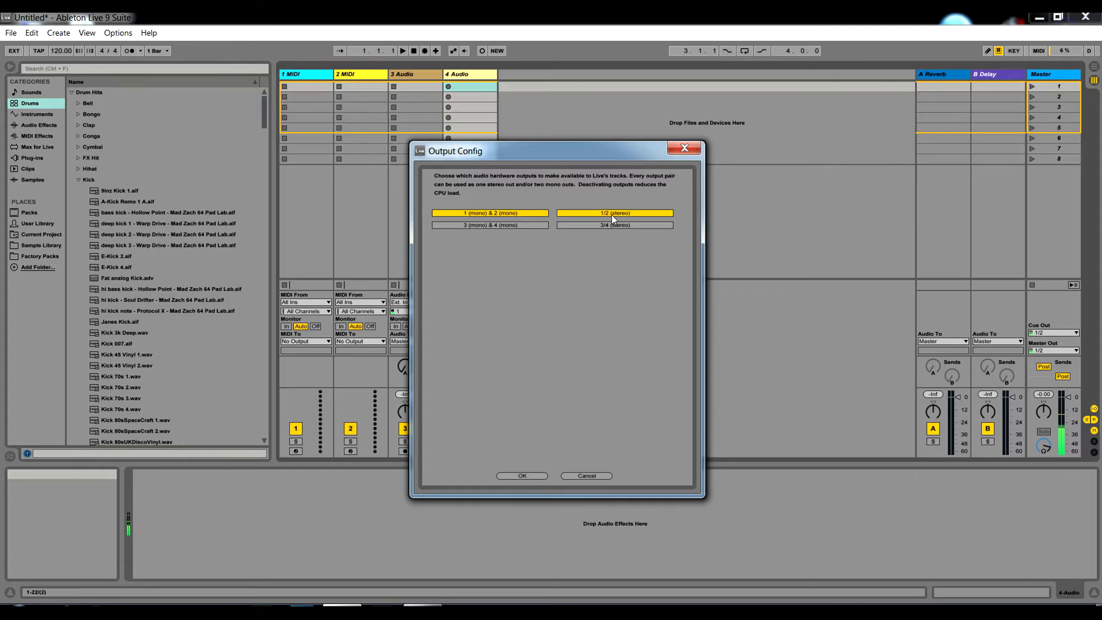
left_click(684, 149)
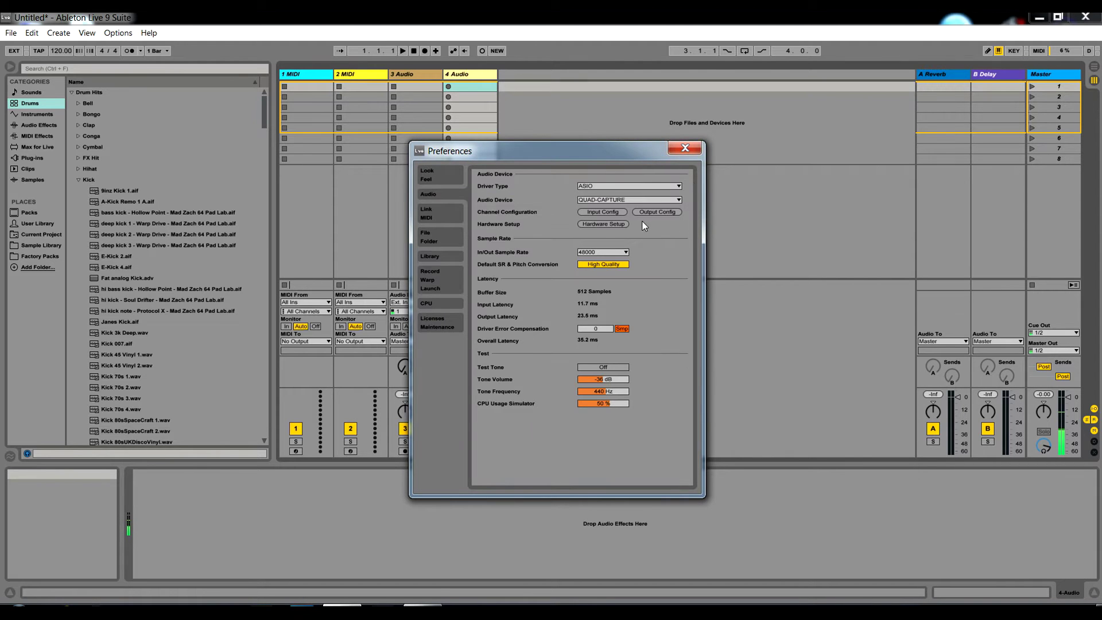
In QUAD-CAPTURE Driver Settings, apply a 512-sample audio buffer at 48000 Hz
left_click(597, 224)
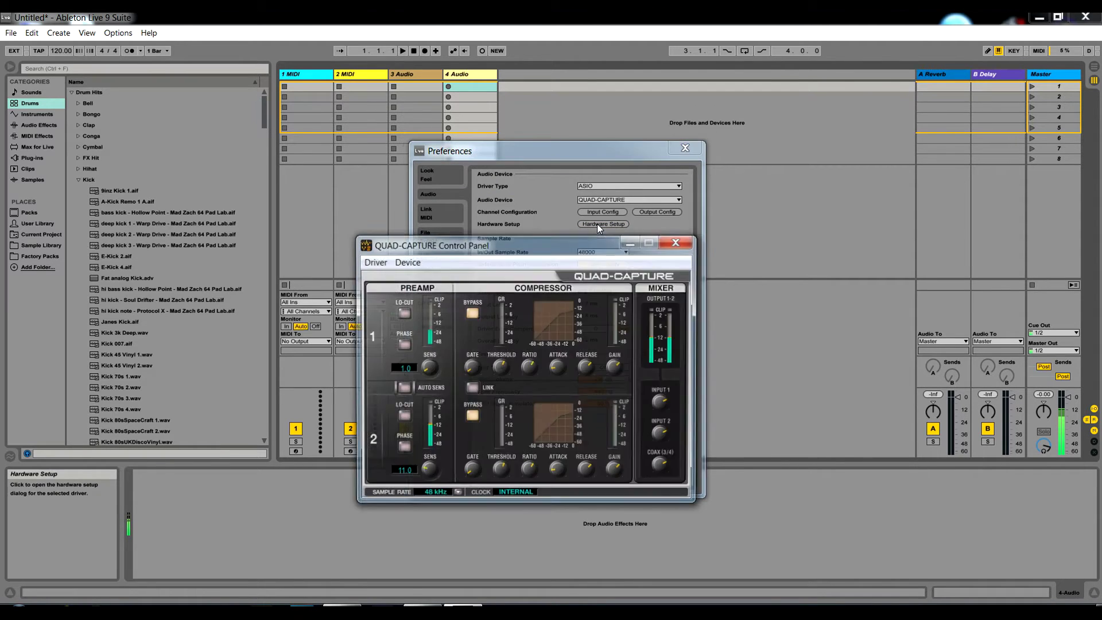
left_click(405, 263)
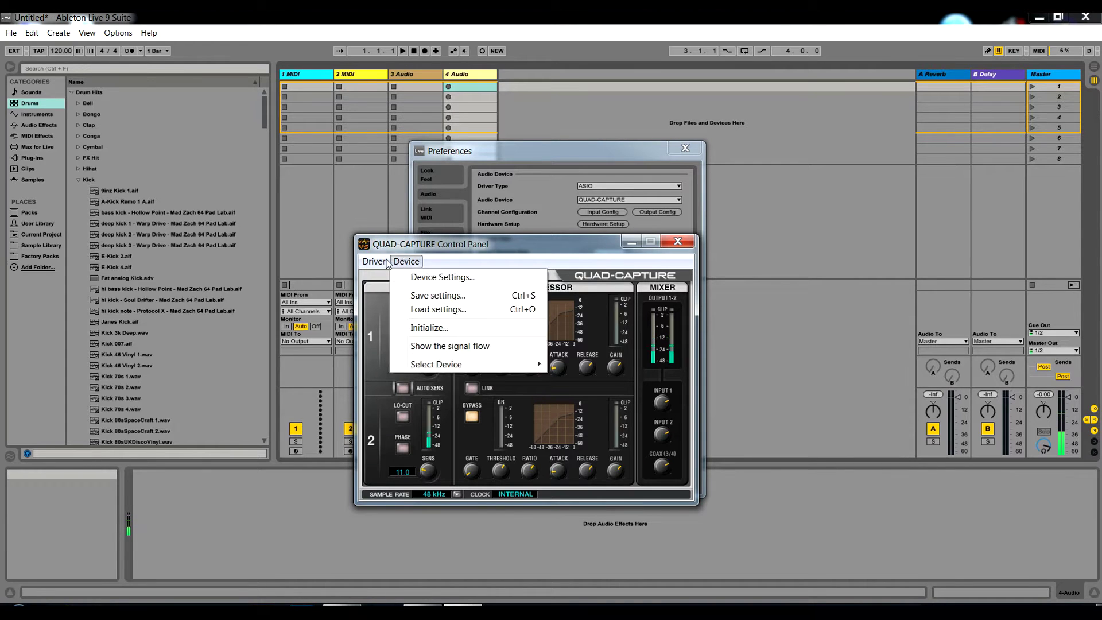
left_click(405, 263)
left_click(373, 262)
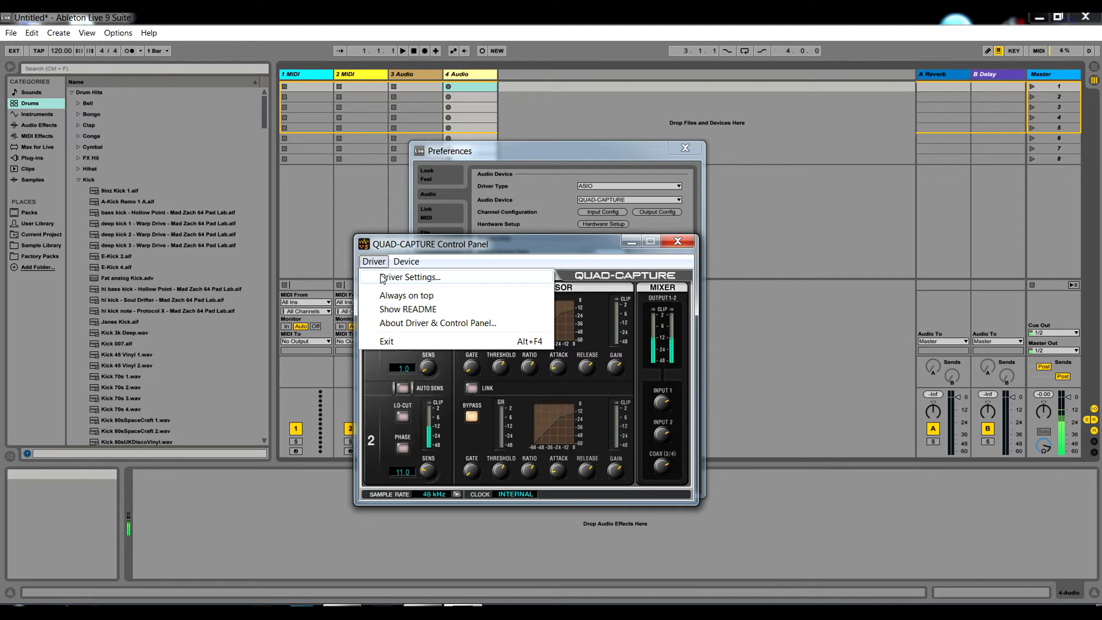
left_click(383, 278)
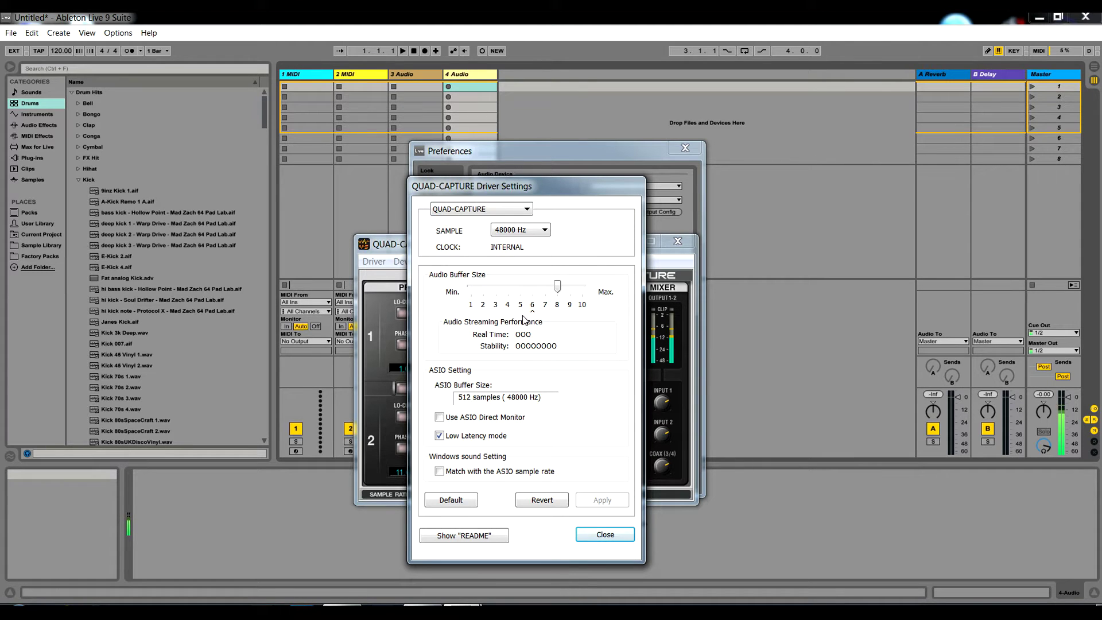
mouse_move(563, 287)
left_mouse_down()
mouse_move(534, 287)
mouse_move(575, 287)
mouse_move(557, 287)
left_mouse_up()
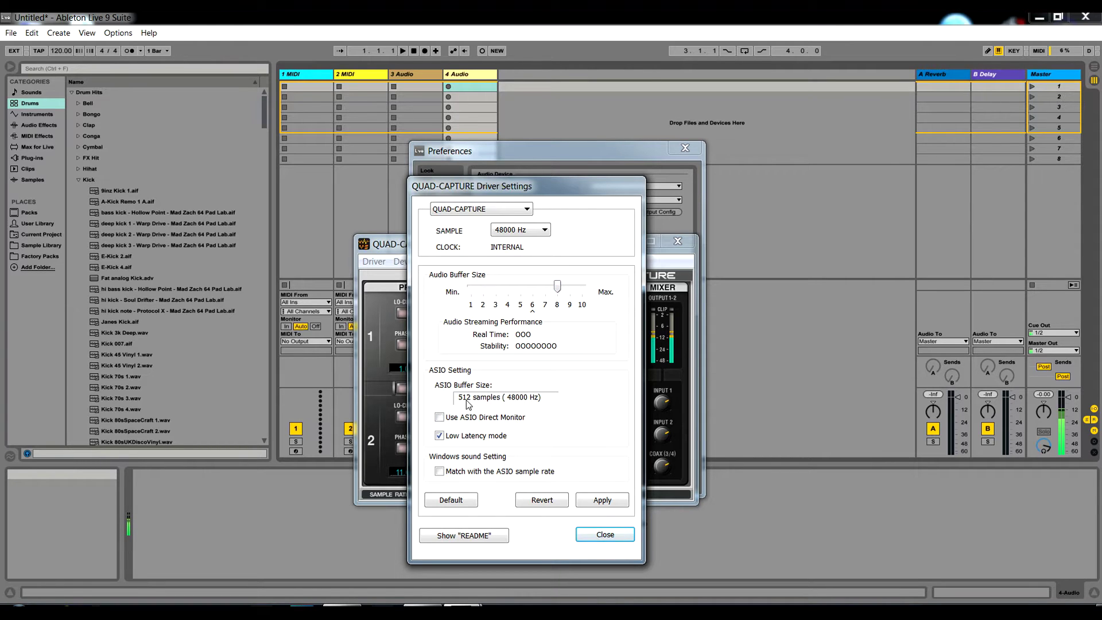
left_click(602, 500)
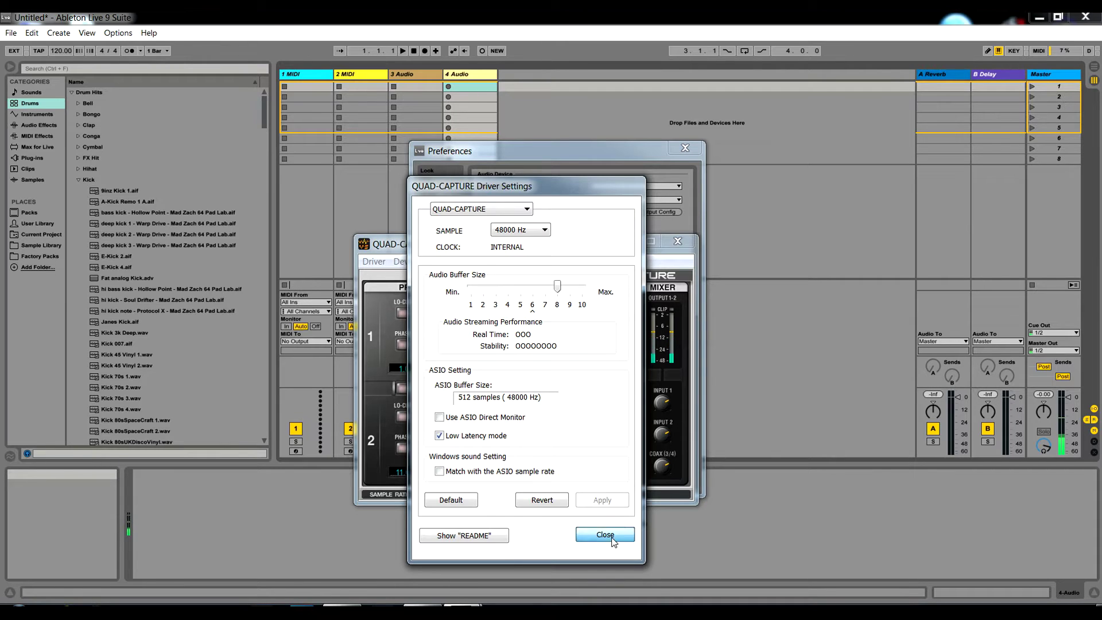
left_click(605, 535)
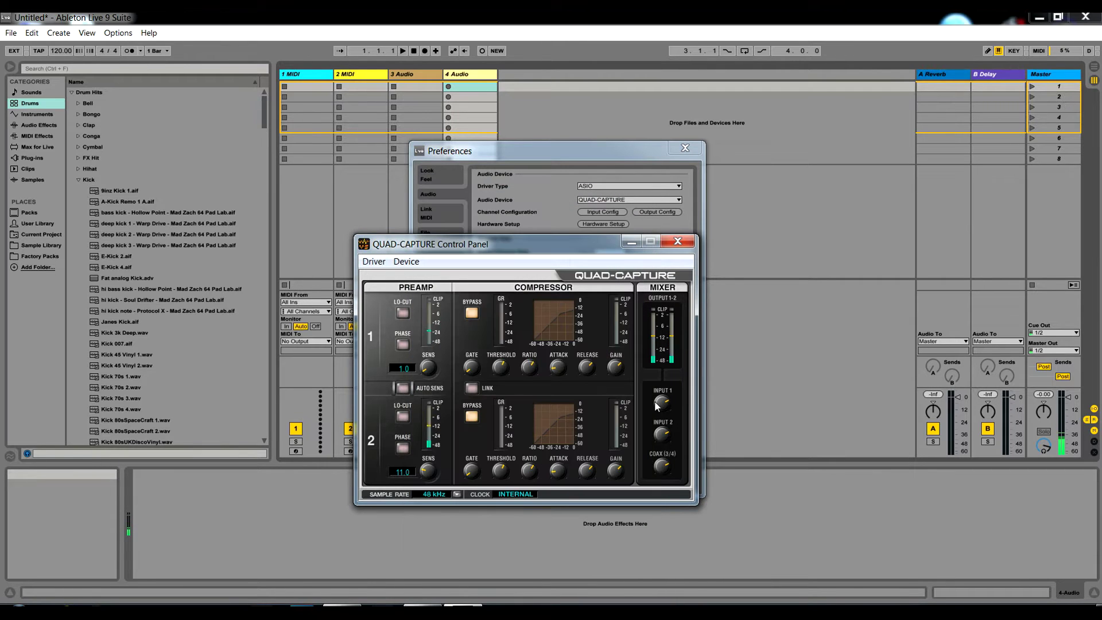
Set Driver Error Compensation to -1689 samples, giving 0.00 ms overall latency
left_click(676, 242)
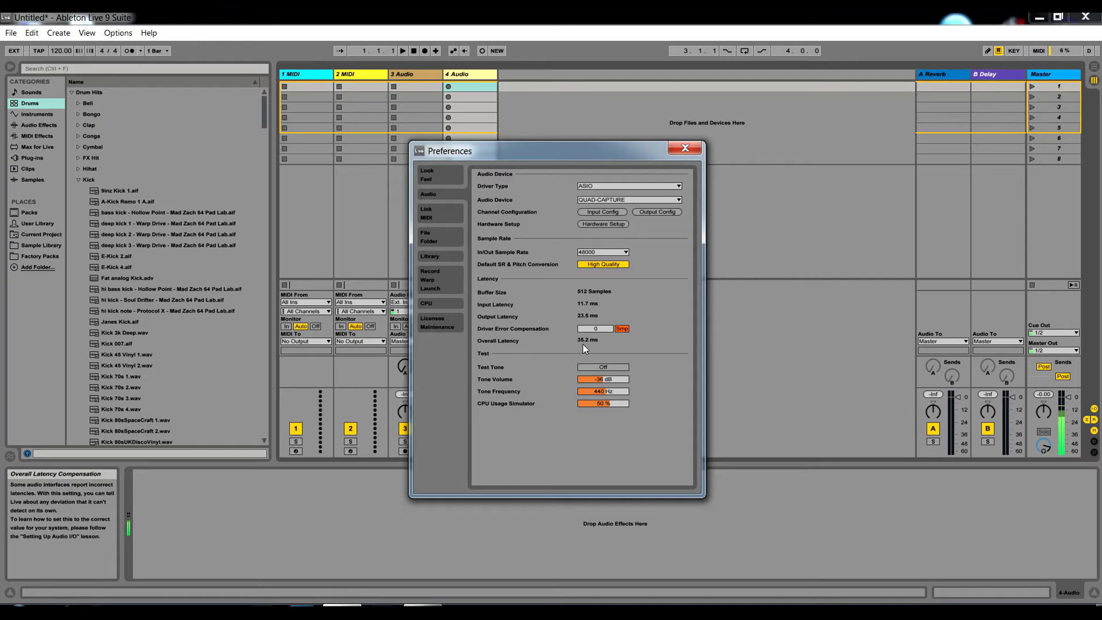
left_click(620, 329)
left_click_drag(595, 329, 595, 365)
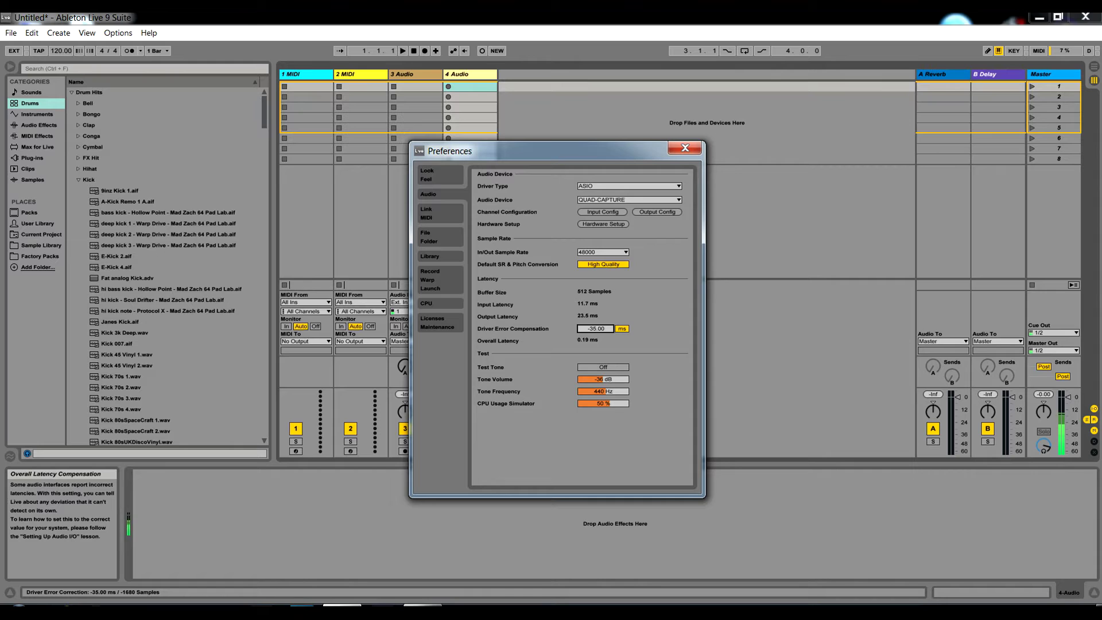
left_click(622, 329)
left_click_drag(622, 144, 871, 84)
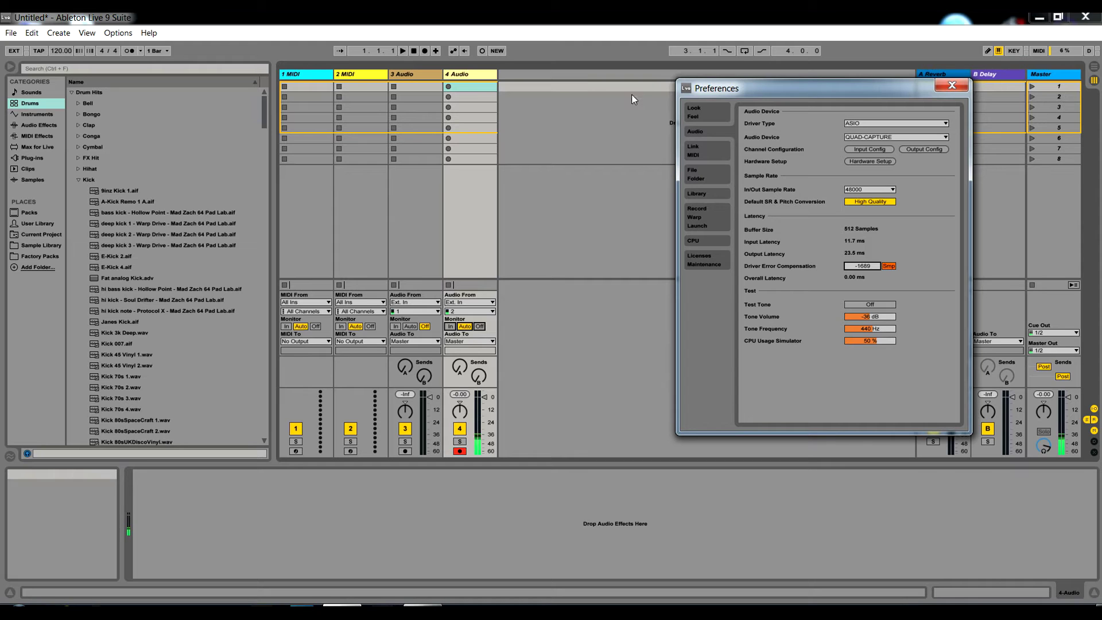
Set track 4's audio input to channels 1/2 and rename the track 'Tribe'
left_click(492, 312)
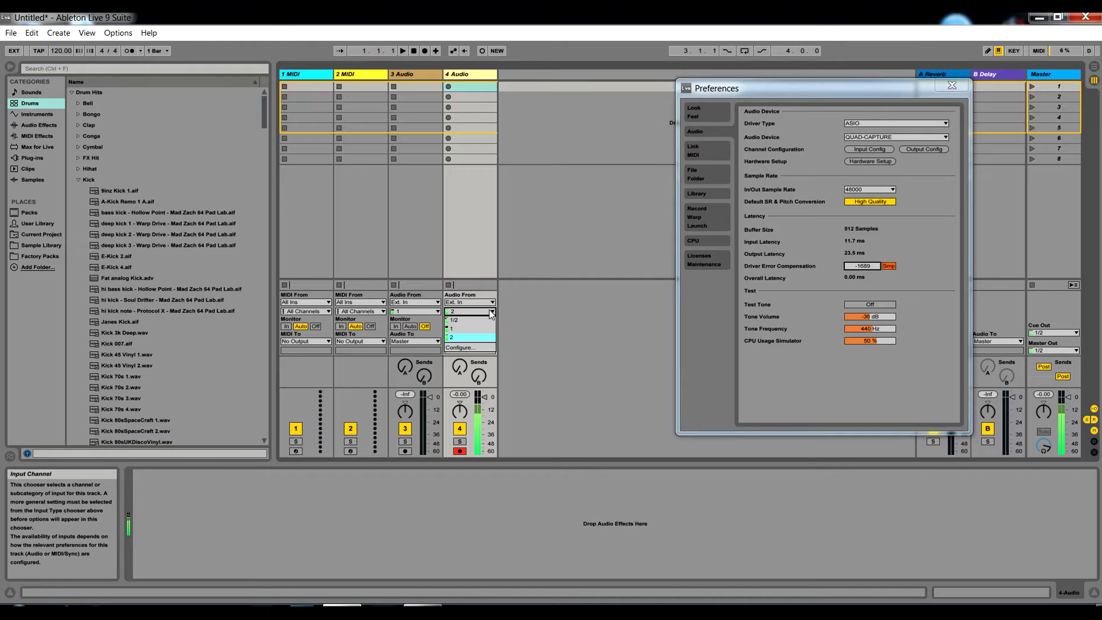
left_click(469, 318)
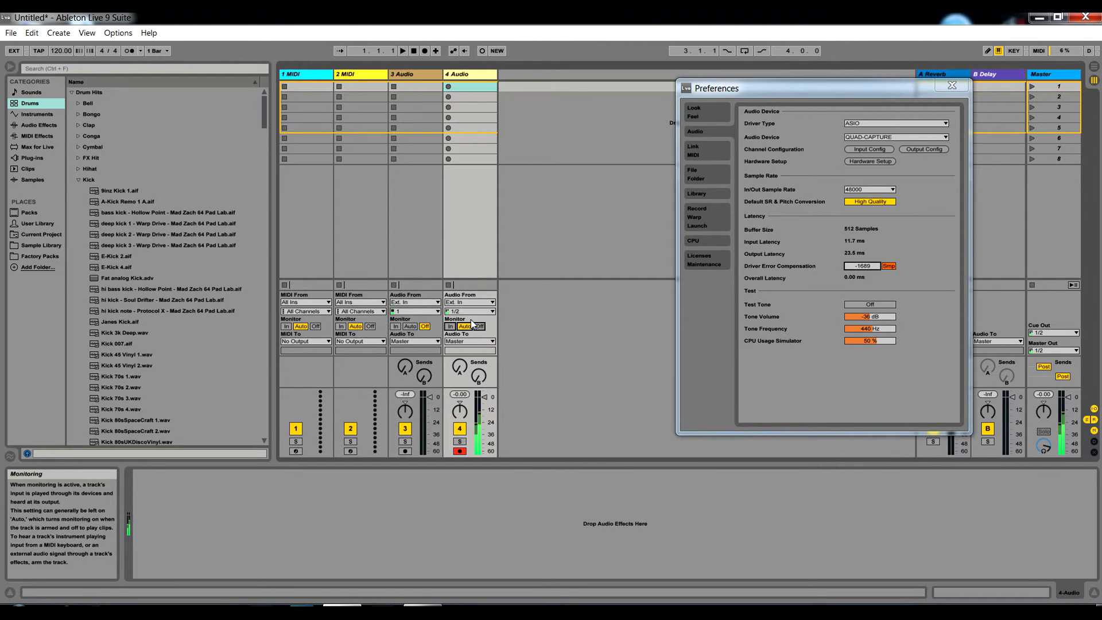
right_click(468, 74)
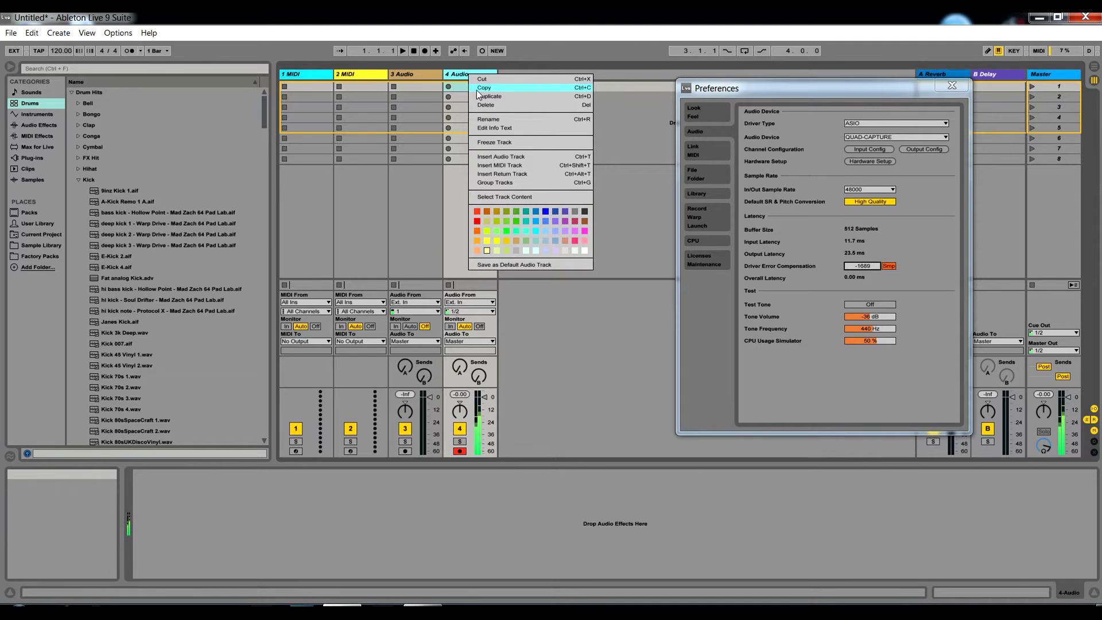
left_click(496, 118)
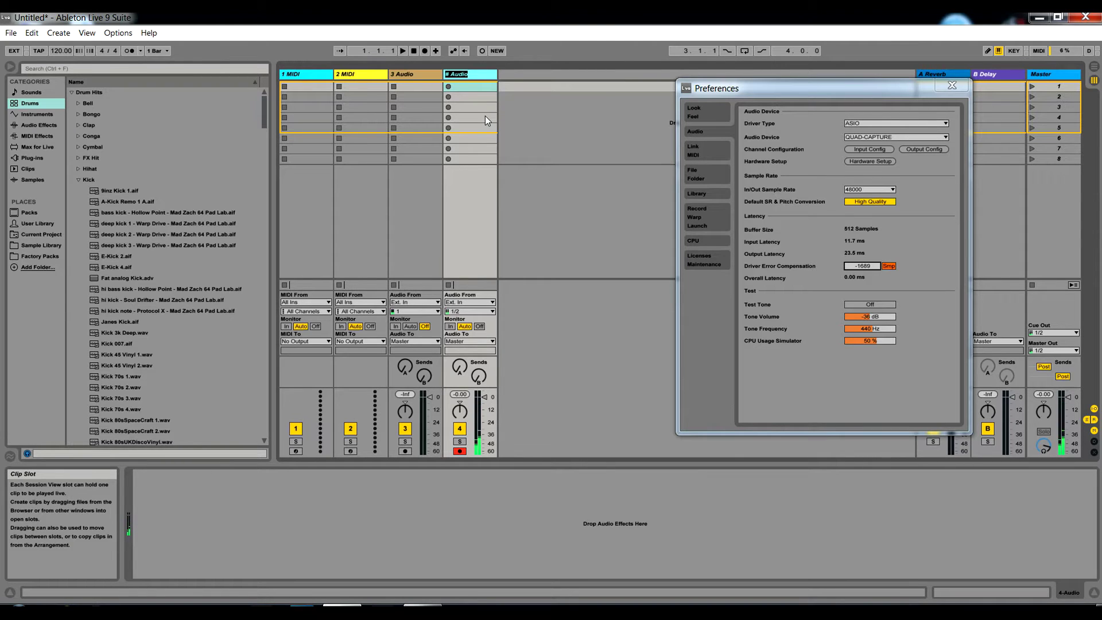
type("Tribe")
key("Return")
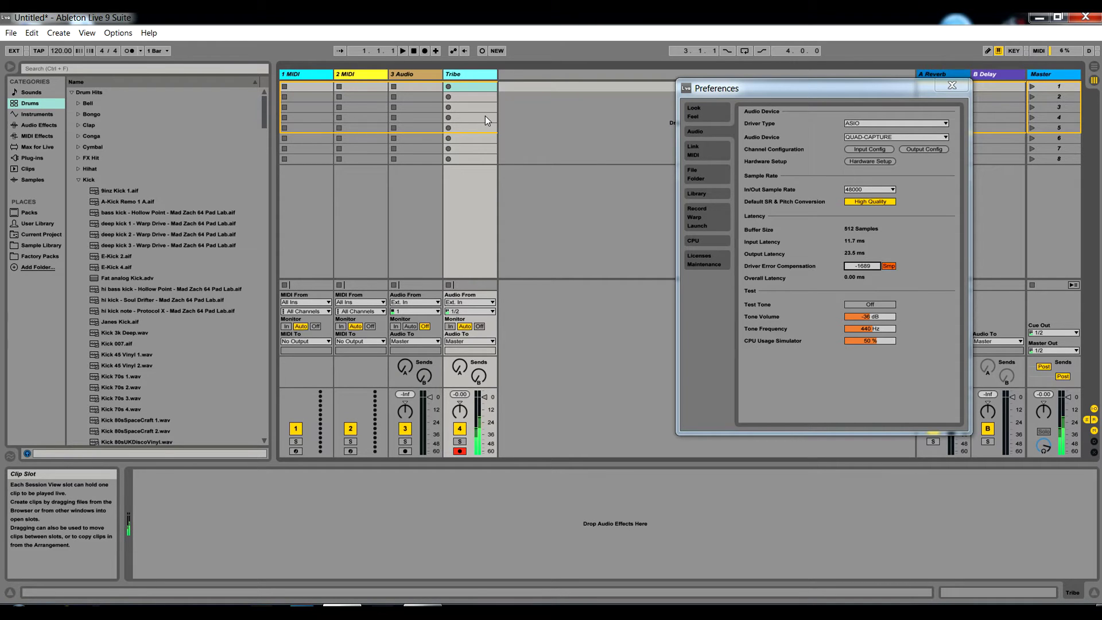
Load Kit-909 Classic.adg from the browser's Drums category onto the 1 MIDI track
left_click(311, 76)
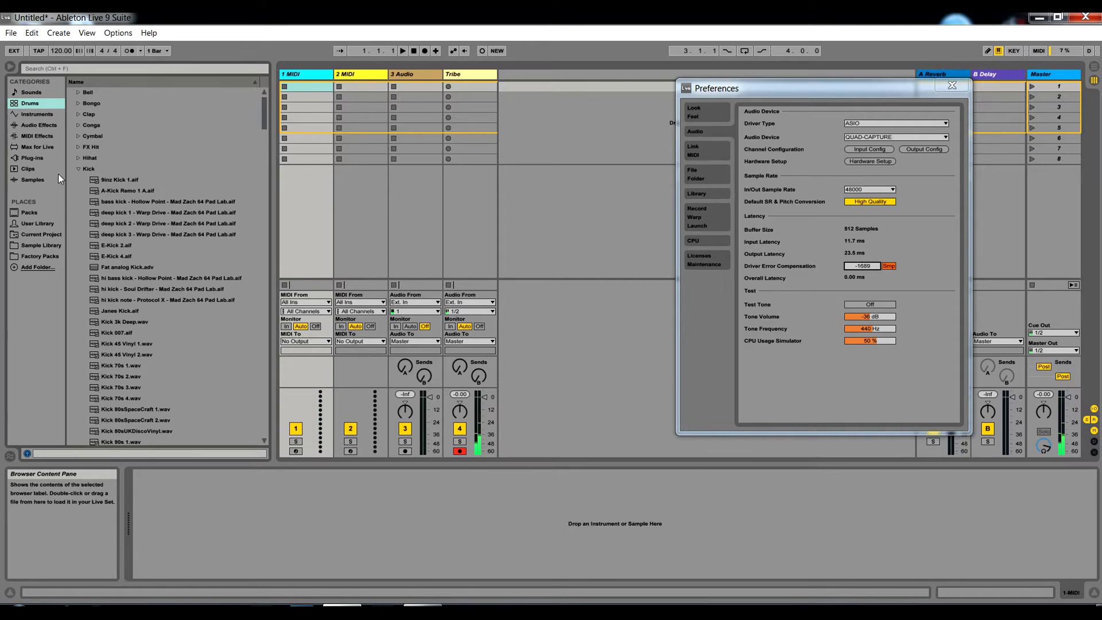
left_click(86, 180)
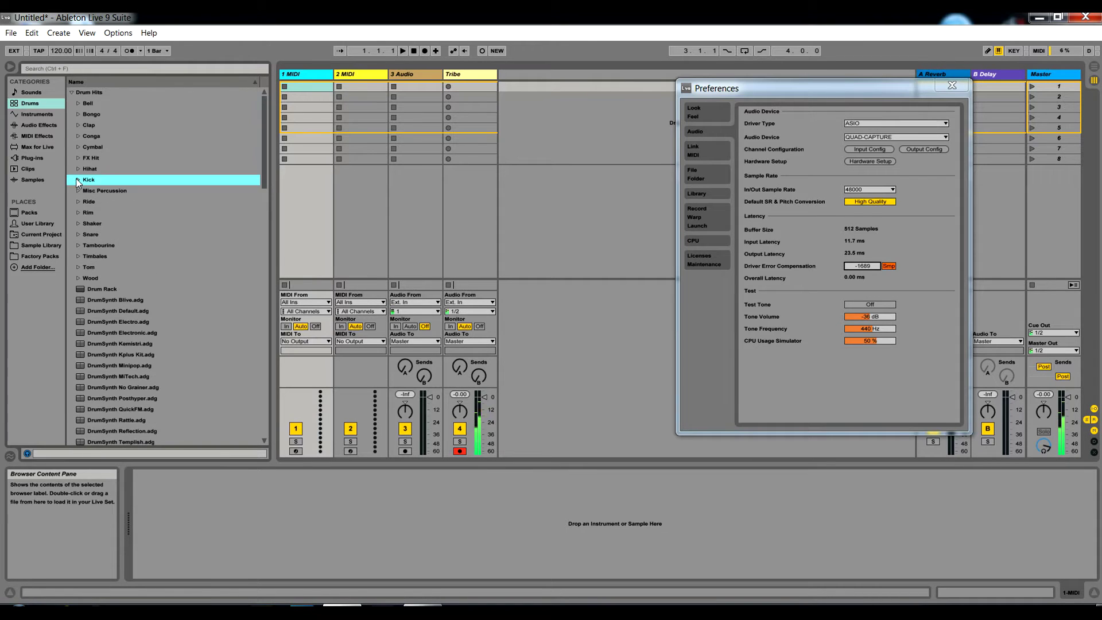
left_click(82, 92)
scroll(117, 221, "down", 5)
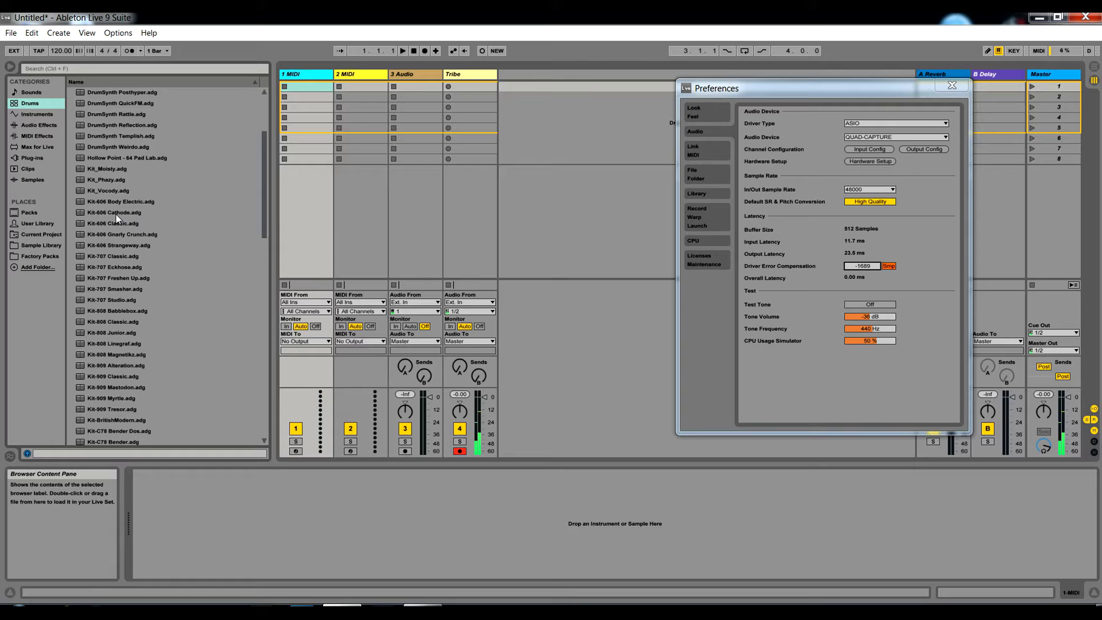
scroll(117, 221, "down", 3)
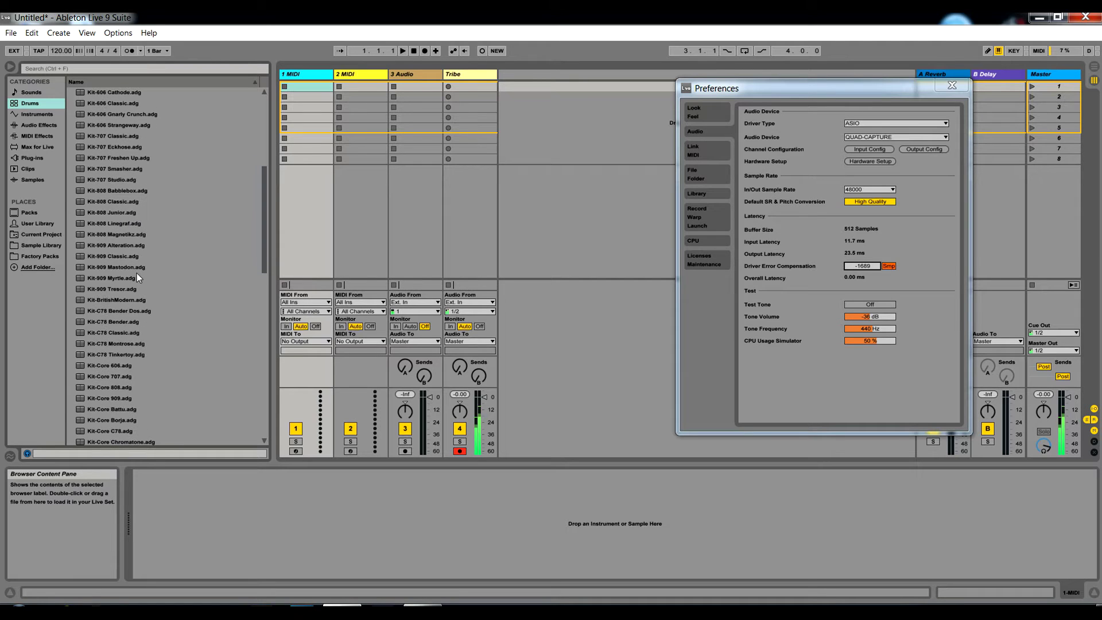
left_click(96, 257)
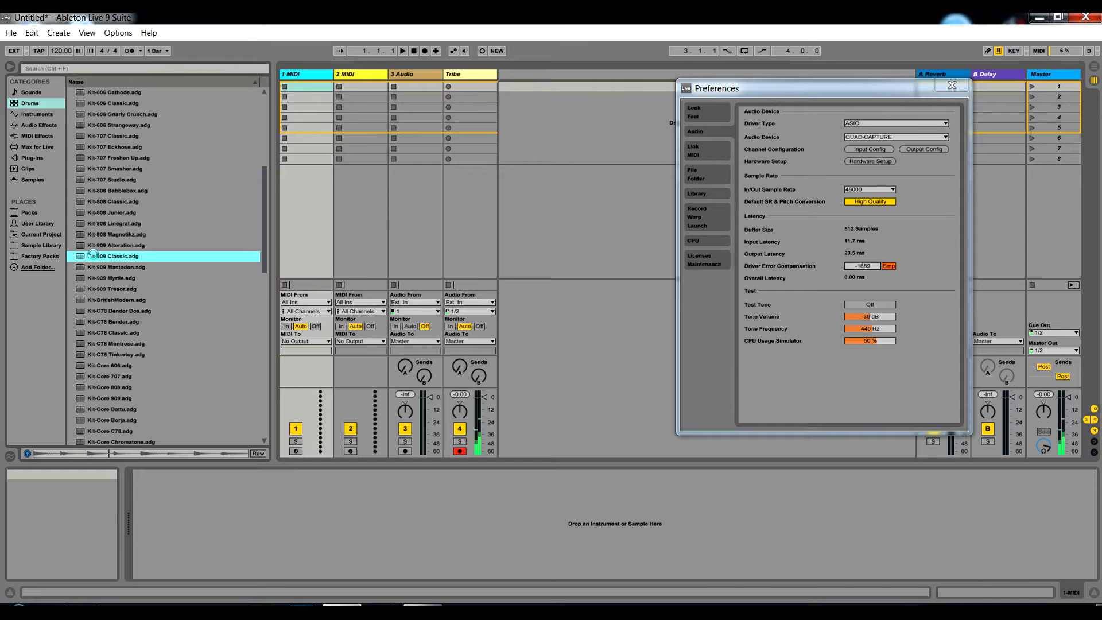
double_click(95, 256)
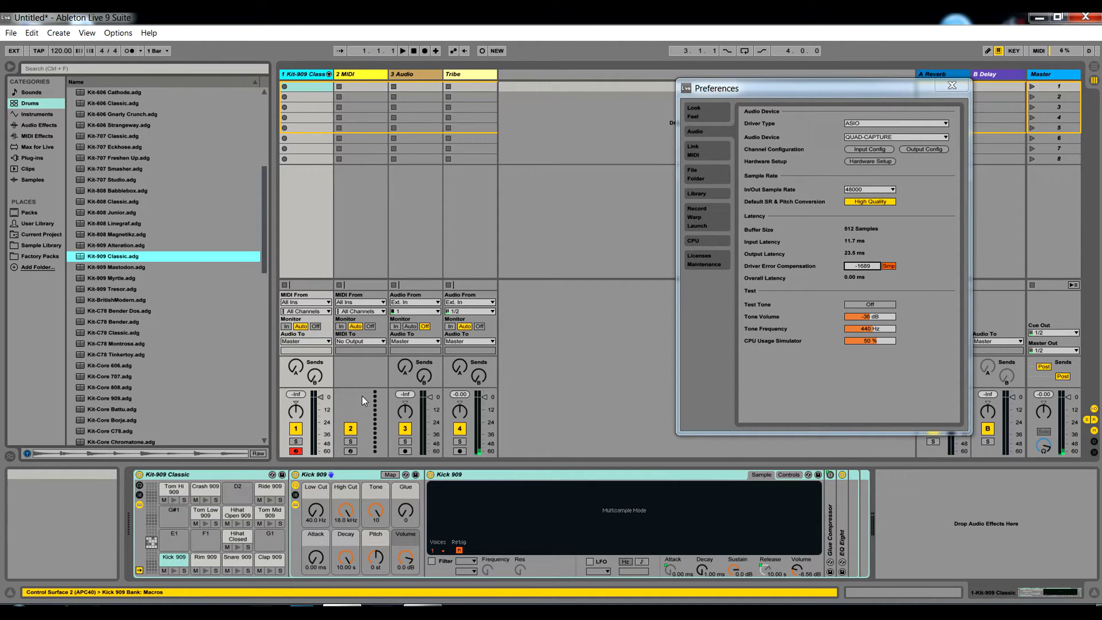
left_click(293, 86)
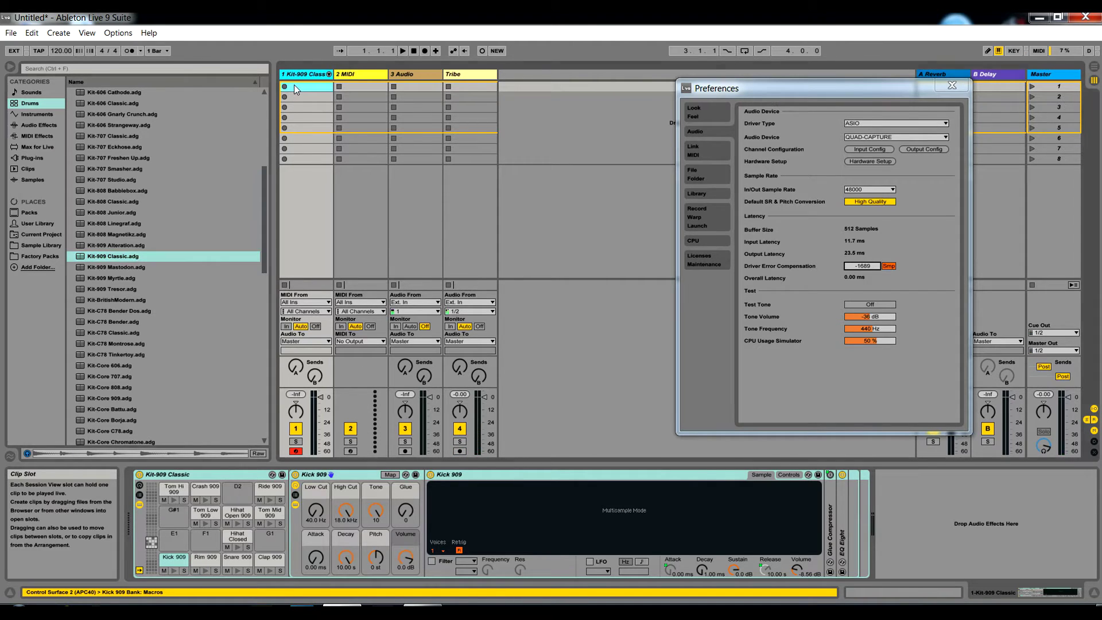
Create a clip in track 1's first slot with Kick 909 notes at 1.1, 1.2, 1.3 and 1.4
double_click(294, 86)
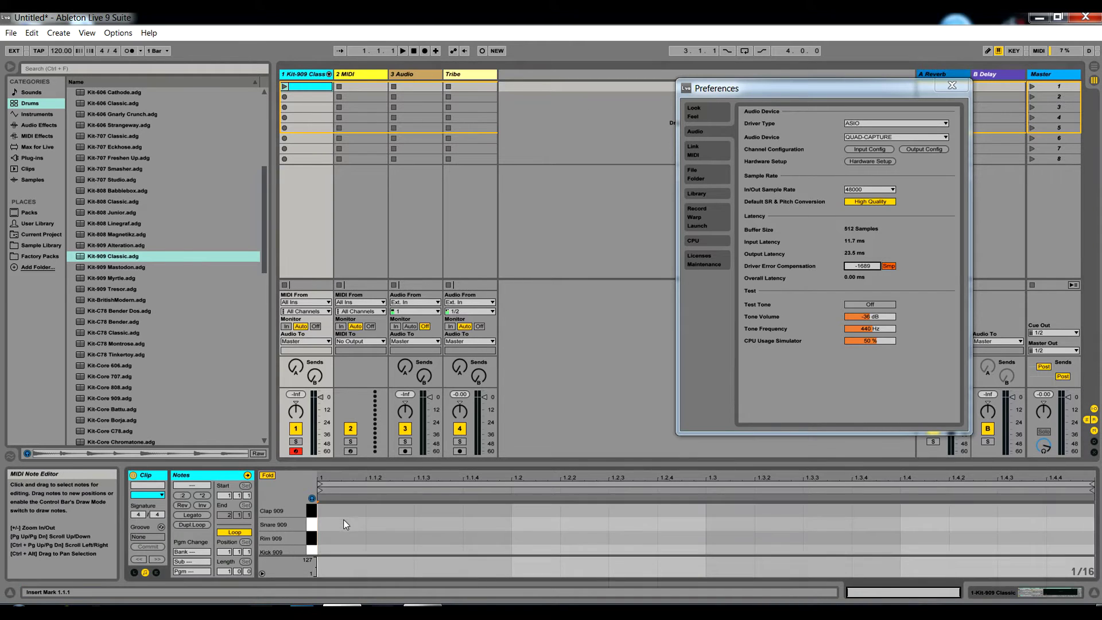
double_click(340, 547)
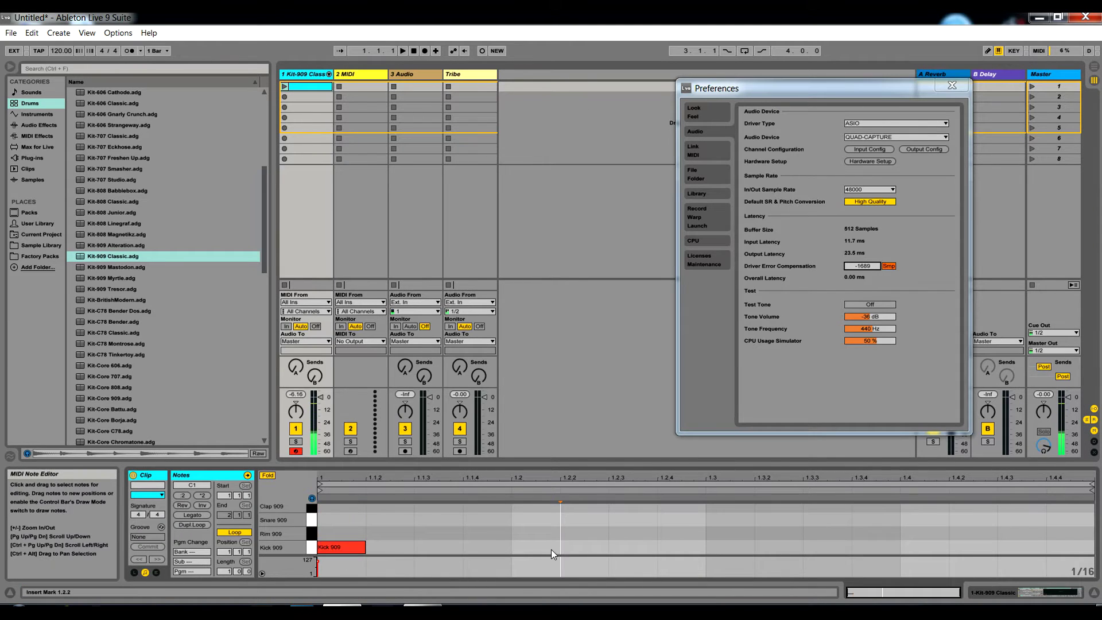
double_click(551, 548)
double_click(717, 546)
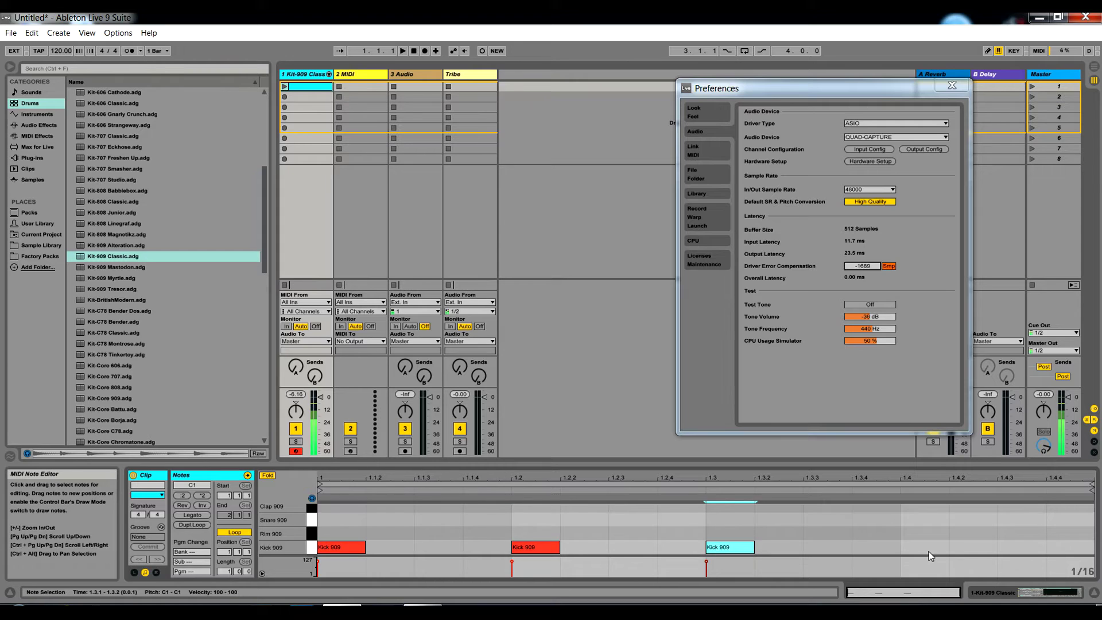
double_click(918, 546)
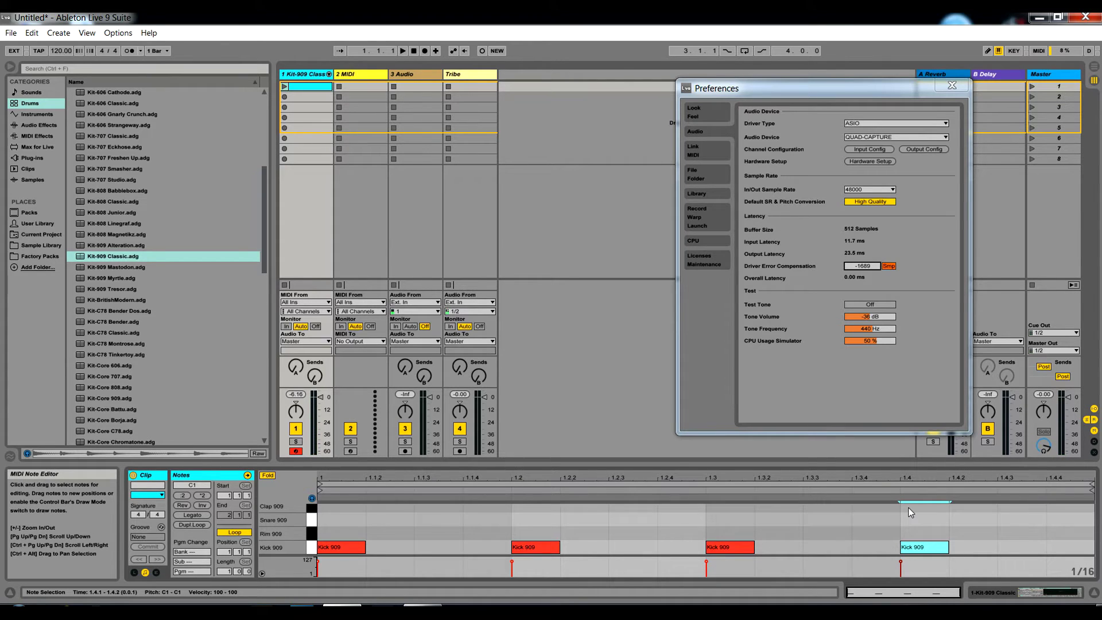
left_click(299, 87)
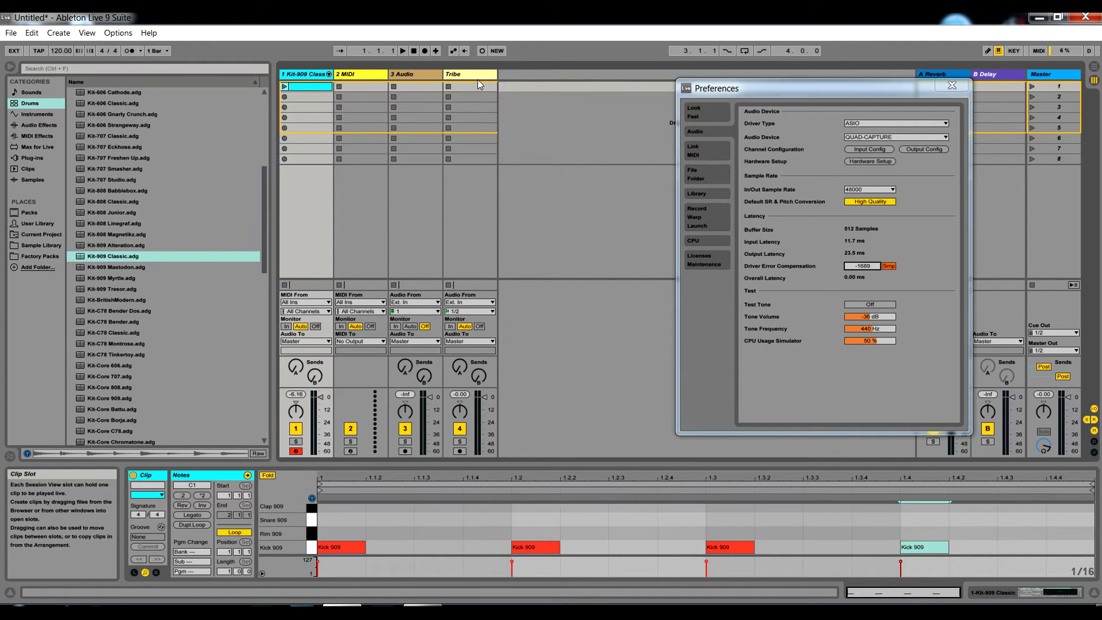
Launch the kick clip looping and arm the Tribe track for recording
left_click(284, 86)
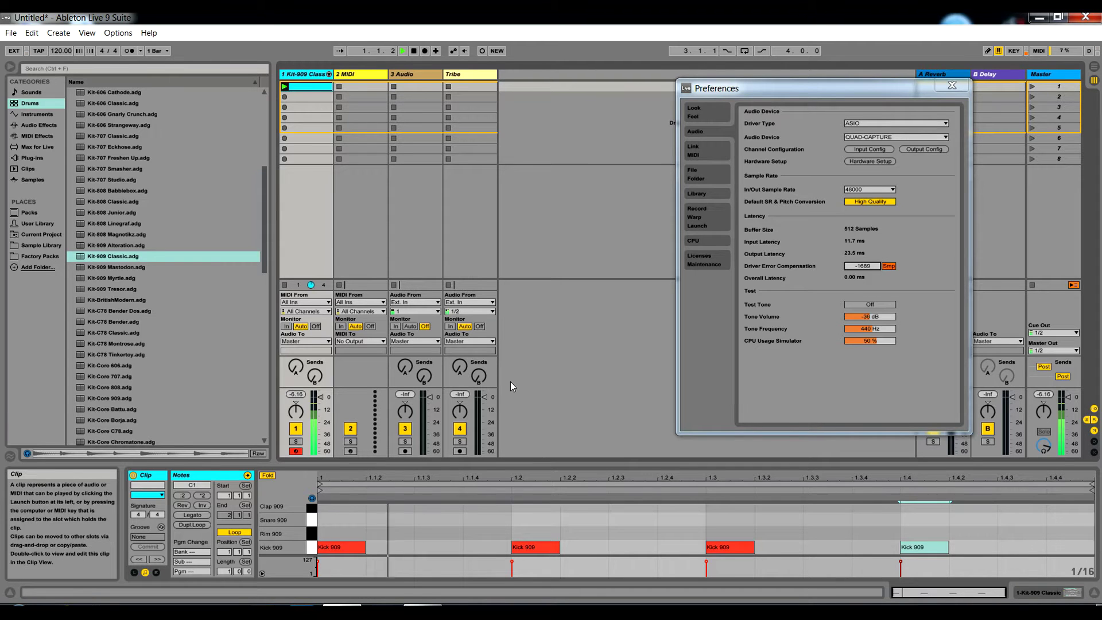
left_click(461, 451)
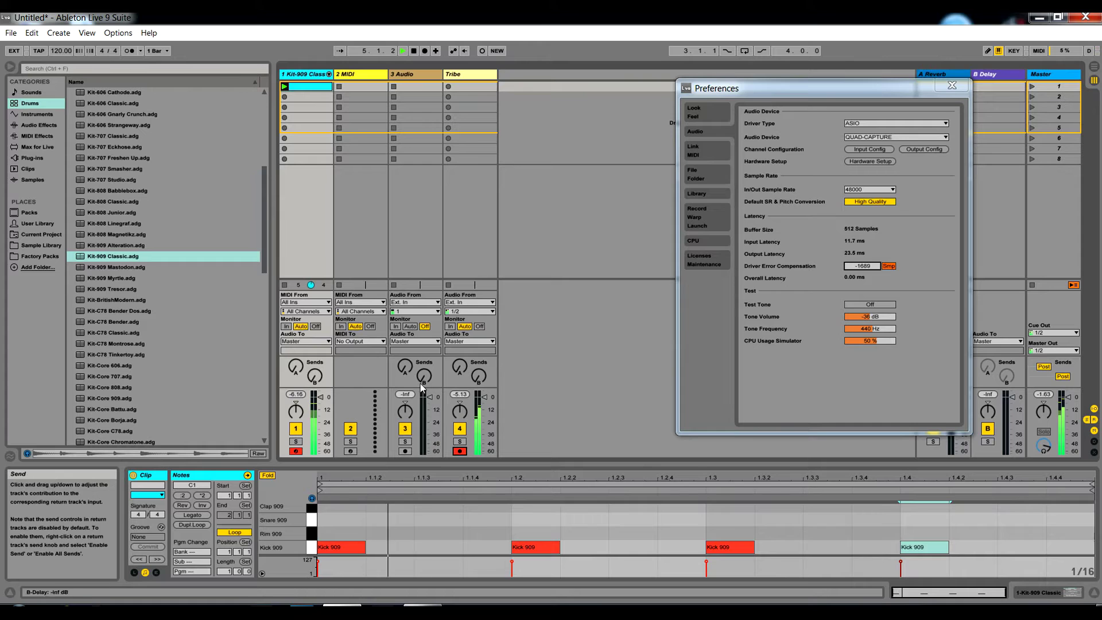
scroll(759, 526, "up", 1)
scroll(757, 525, "up", 1)
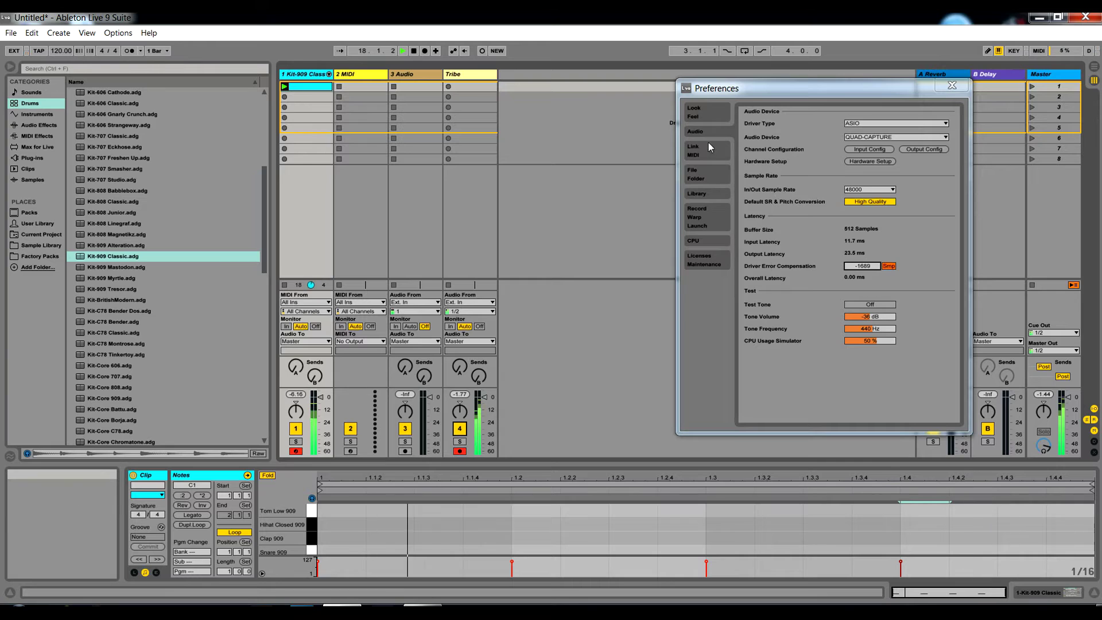
Switch Preferences to Link/MIDI, listing the MPK mini and APC40 surfaces and QUAD-CAPTURE ports
left_click(702, 157)
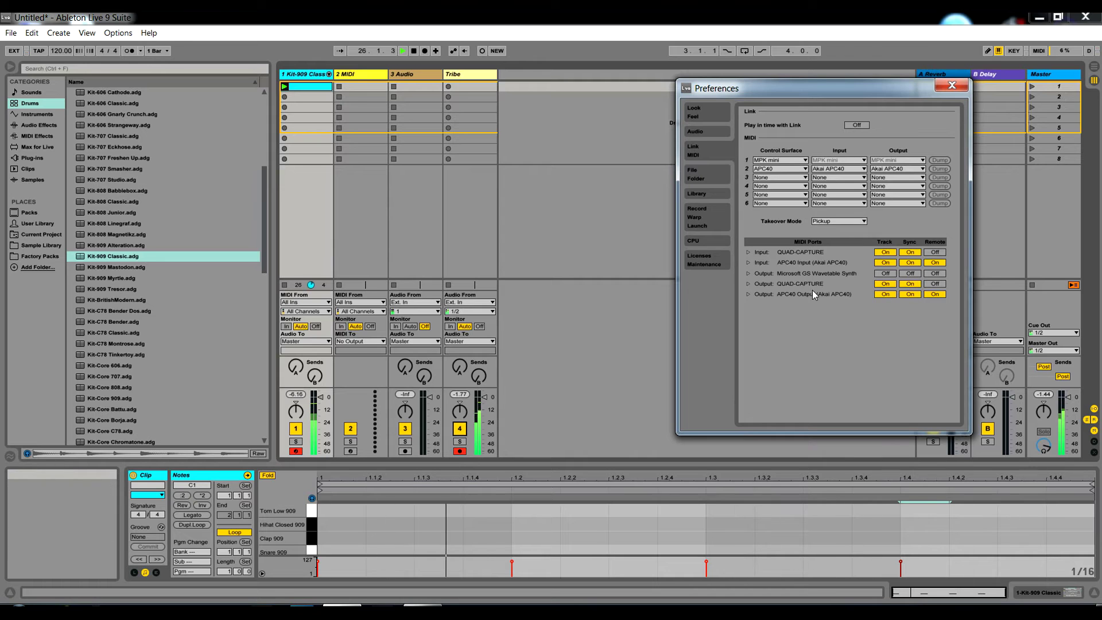
Set the QUAD-CAPTURE Output's MIDI Clock Sync Delay to -40.0 ms
left_click(748, 283)
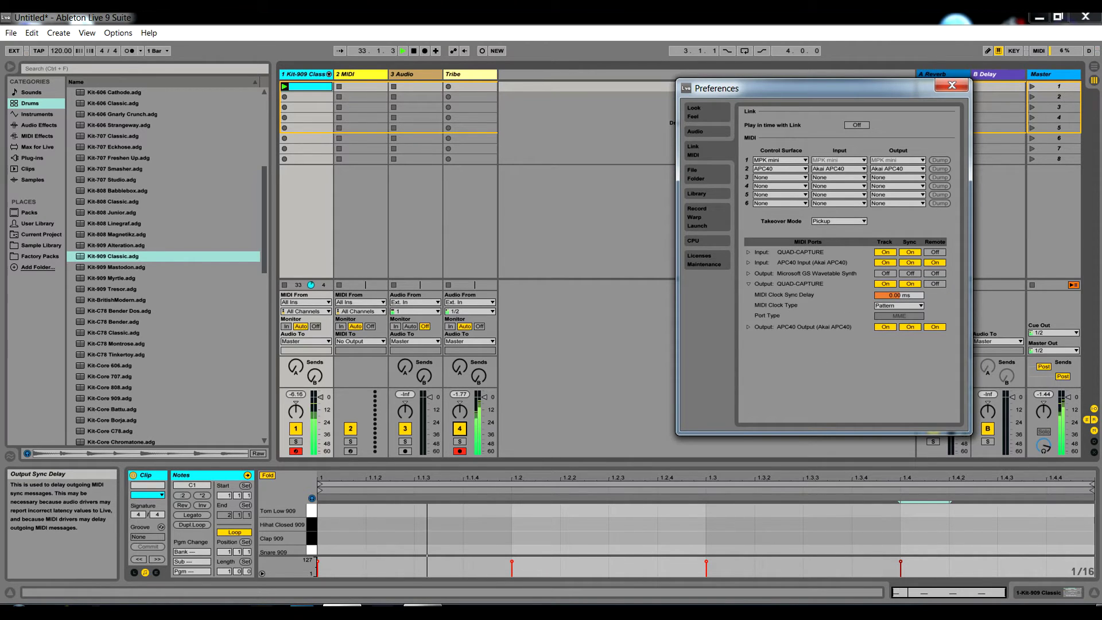
left_click_drag(899, 295, 899, 408)
left_click(290, 436)
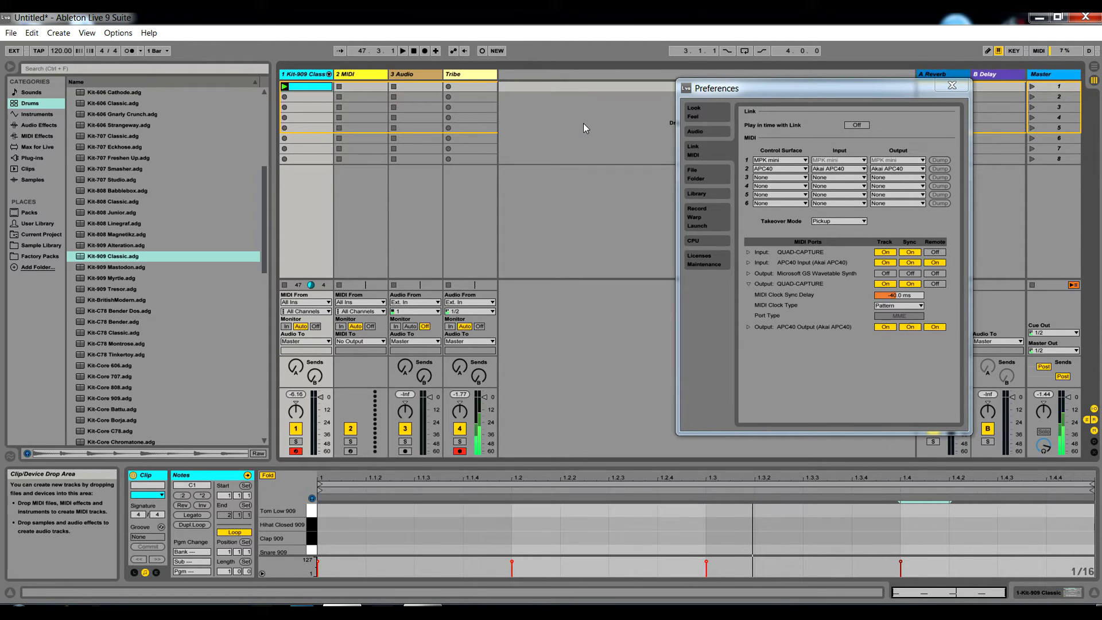
Delete the 1 Tribe clip and record a new Tribe take, 2 Tribe
right_click(463, 87)
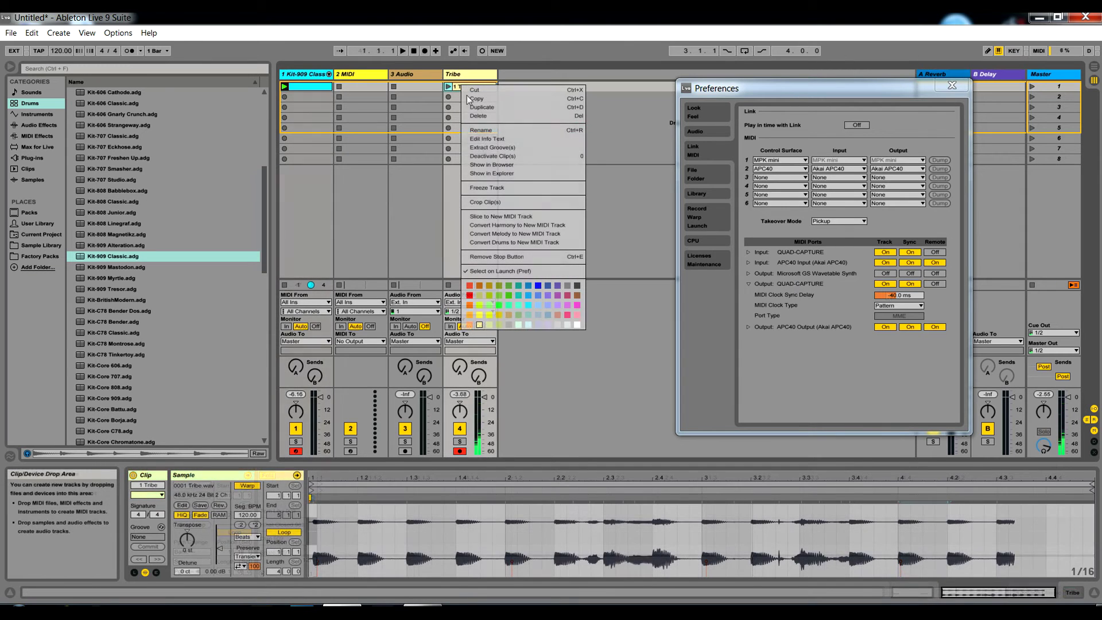
left_click(487, 115)
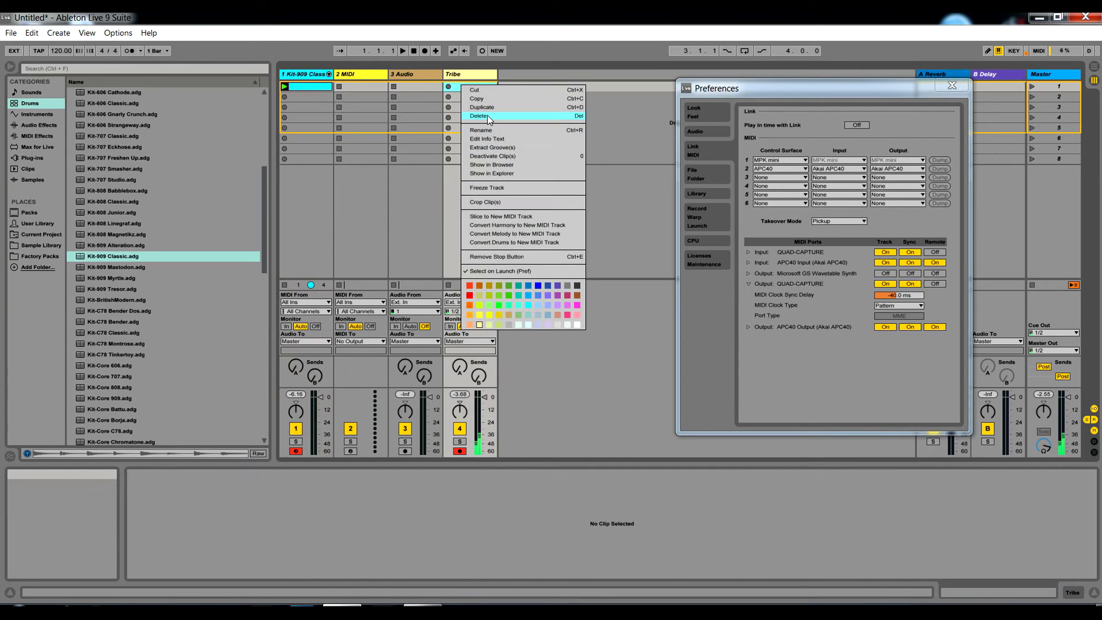
left_click(448, 86)
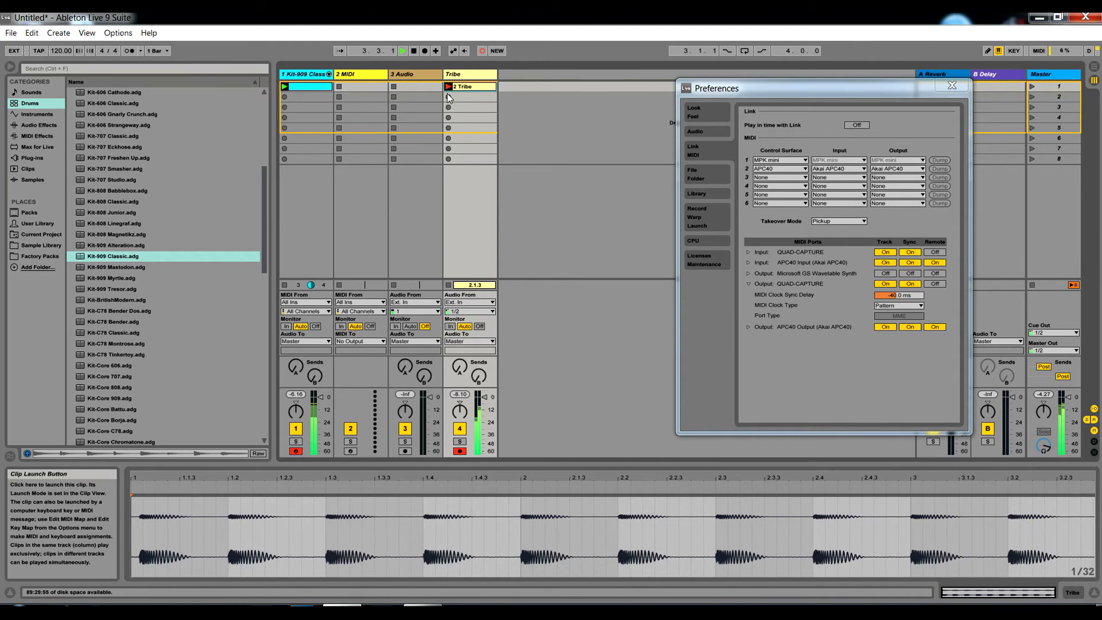
left_click(414, 52)
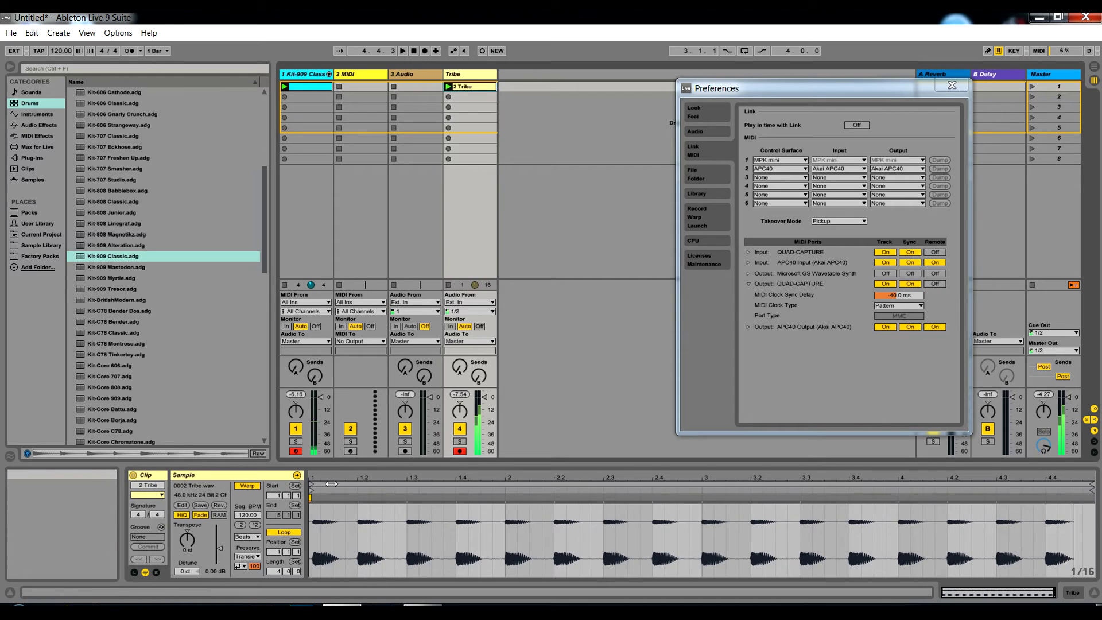
Set the 2 Tribe clip's loop brace to span bar 2 to bar 3
left_click_drag(333, 479, 388, 545)
left_click(338, 526)
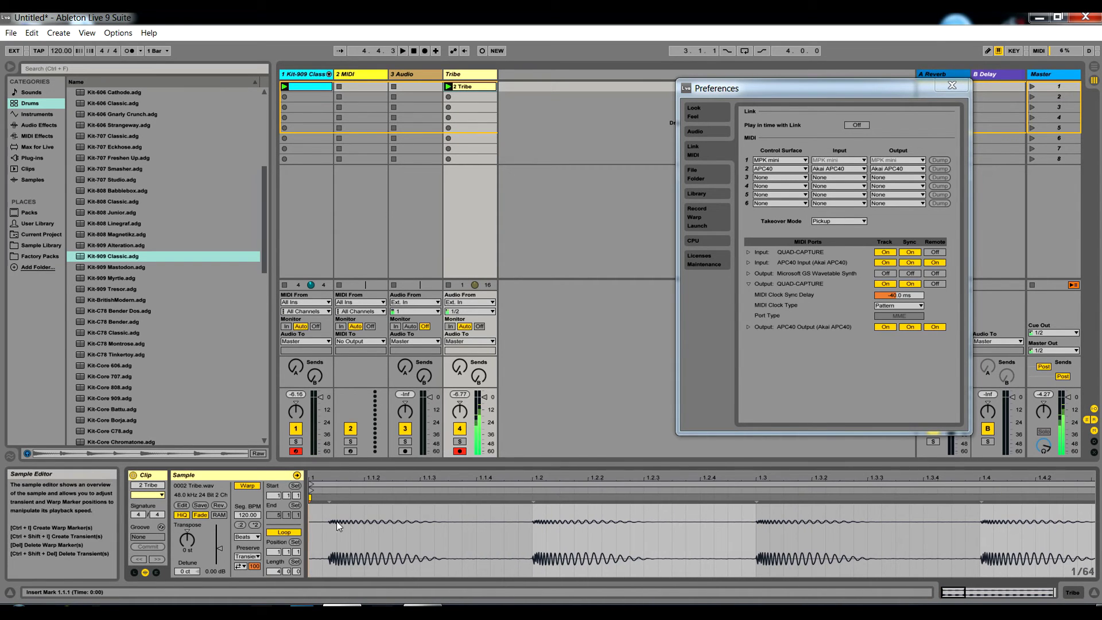
left_click_drag(369, 480, 369, 443)
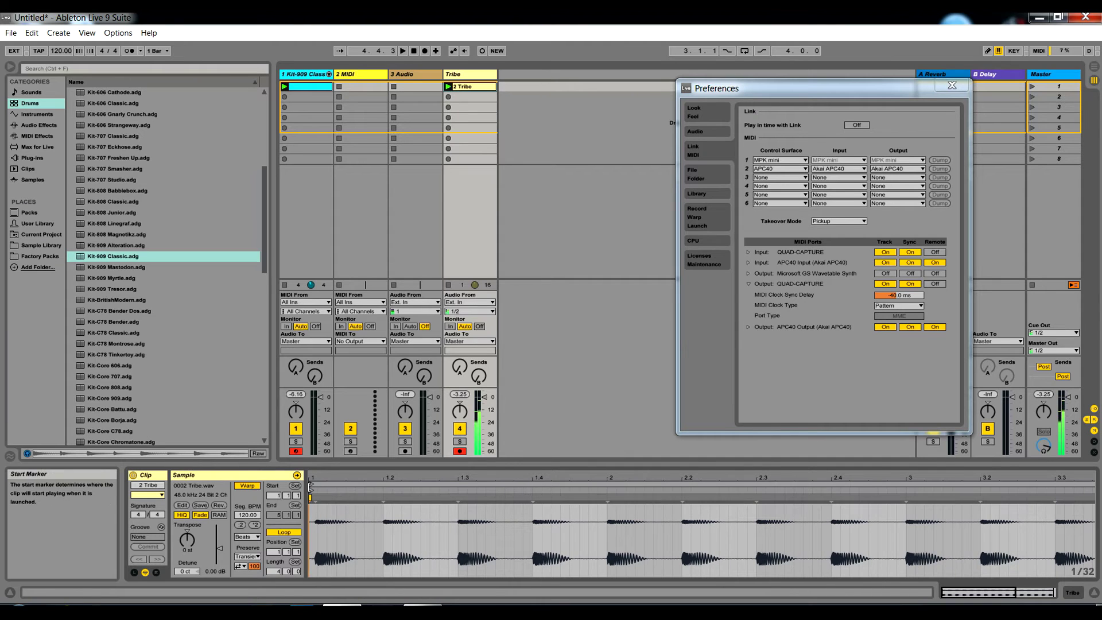
left_click_drag(311, 487, 612, 493)
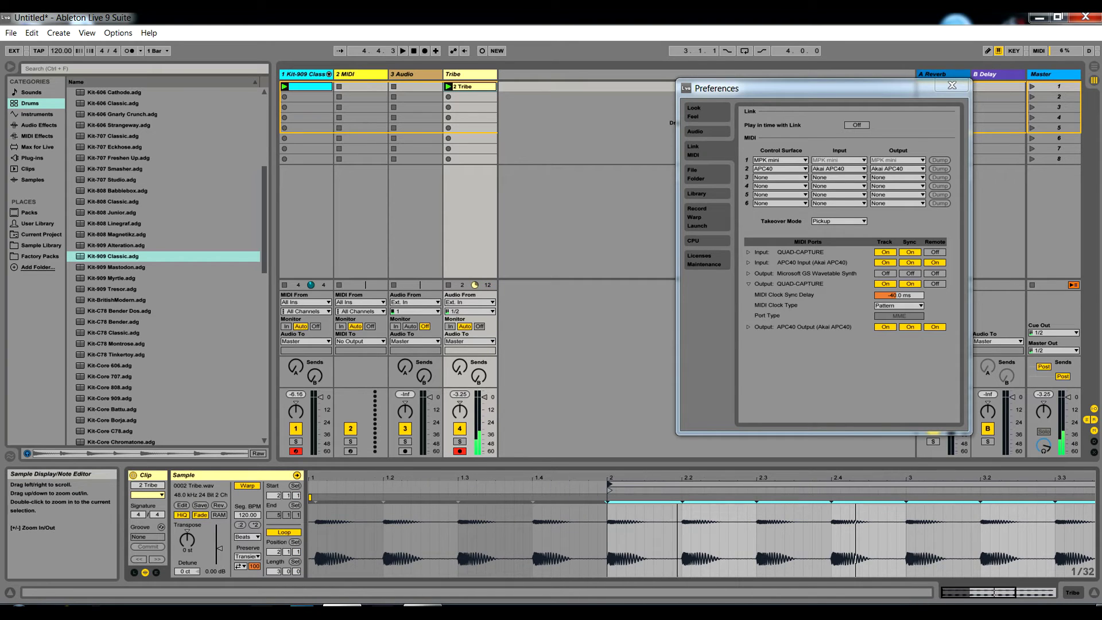
left_click_drag(679, 479, 679, 467)
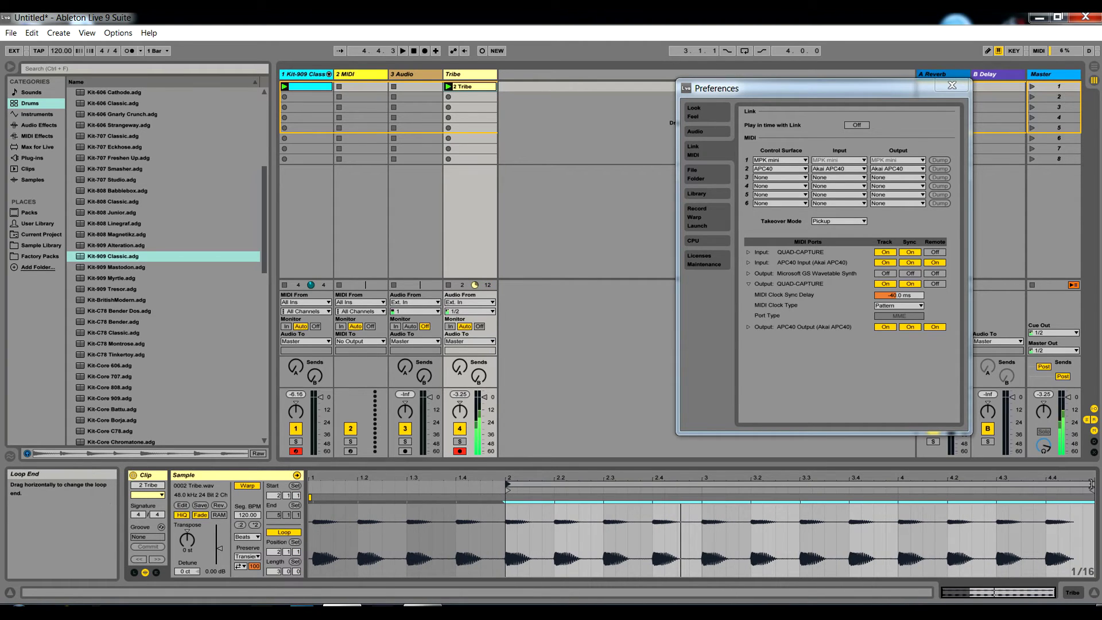
left_click_drag(1092, 501, 704, 509)
left_click_drag(548, 480, 601, 511)
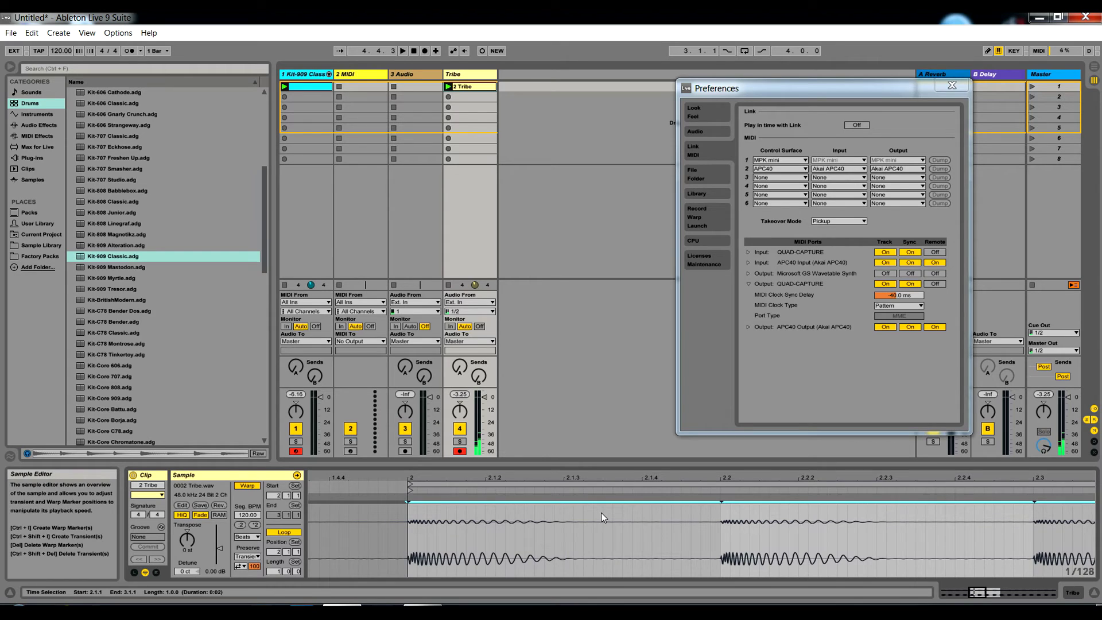
left_click_drag(409, 485, 409, 563)
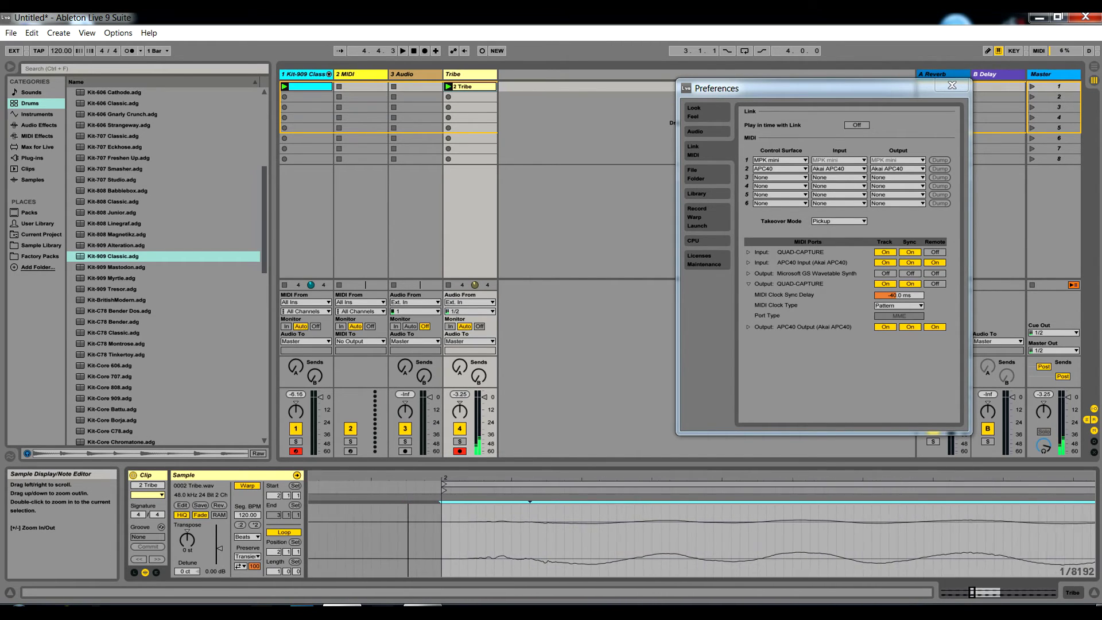
Measure the gap from bar 2 to the first hit, set sync delay to -41 ms, and record 3 Tribe
left_click(445, 502)
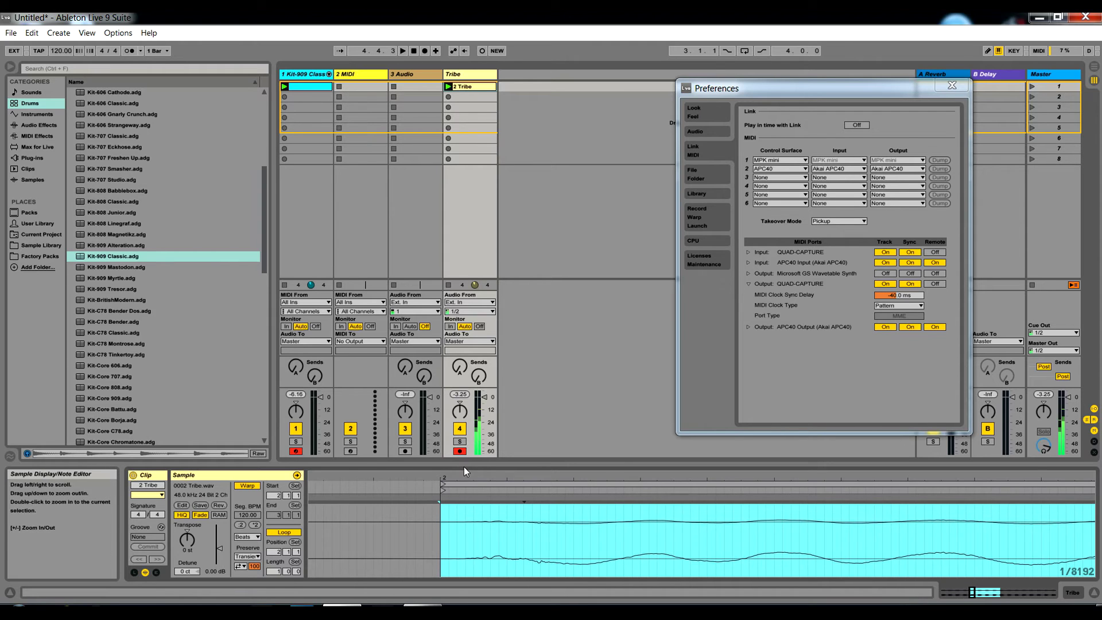
left_click_drag(464, 468, 465, 373)
left_click(466, 482)
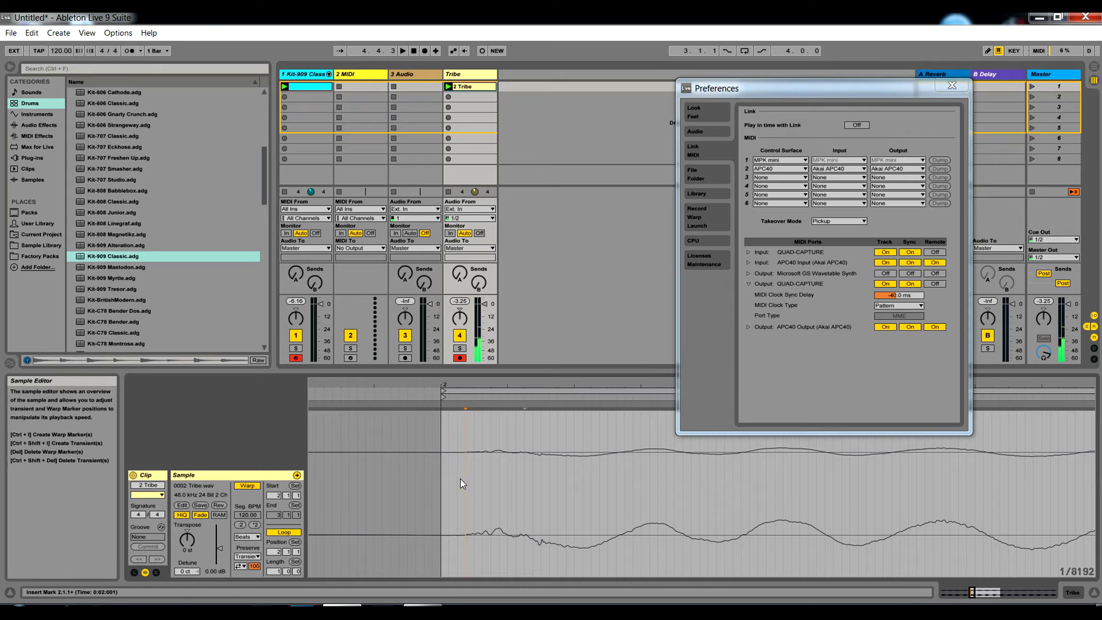
left_click_drag(460, 483, 439, 487)
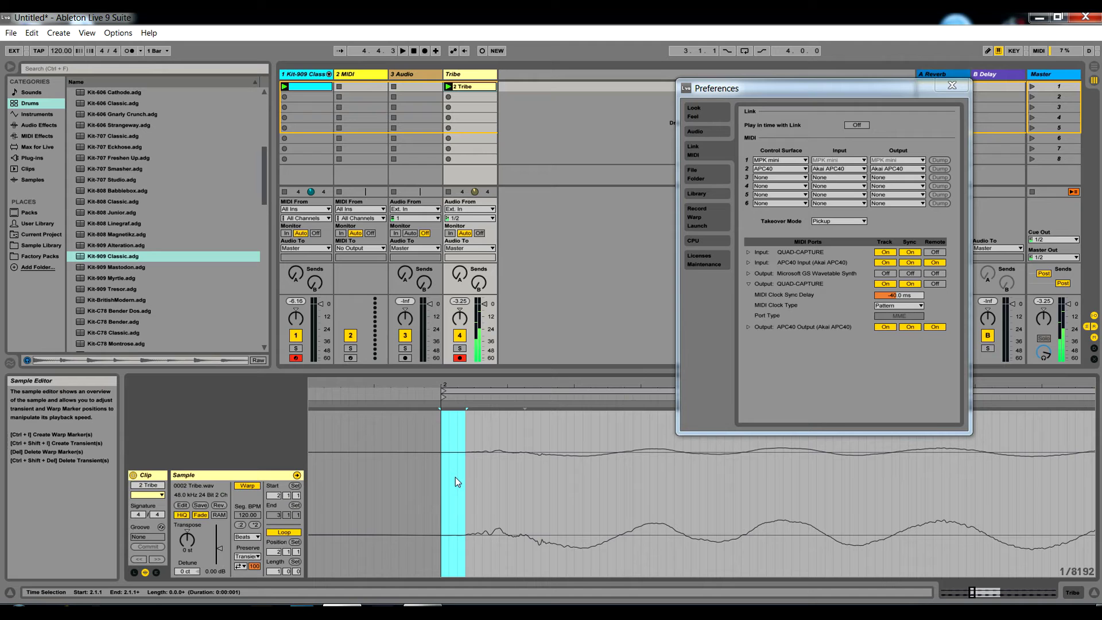
left_click(897, 299)
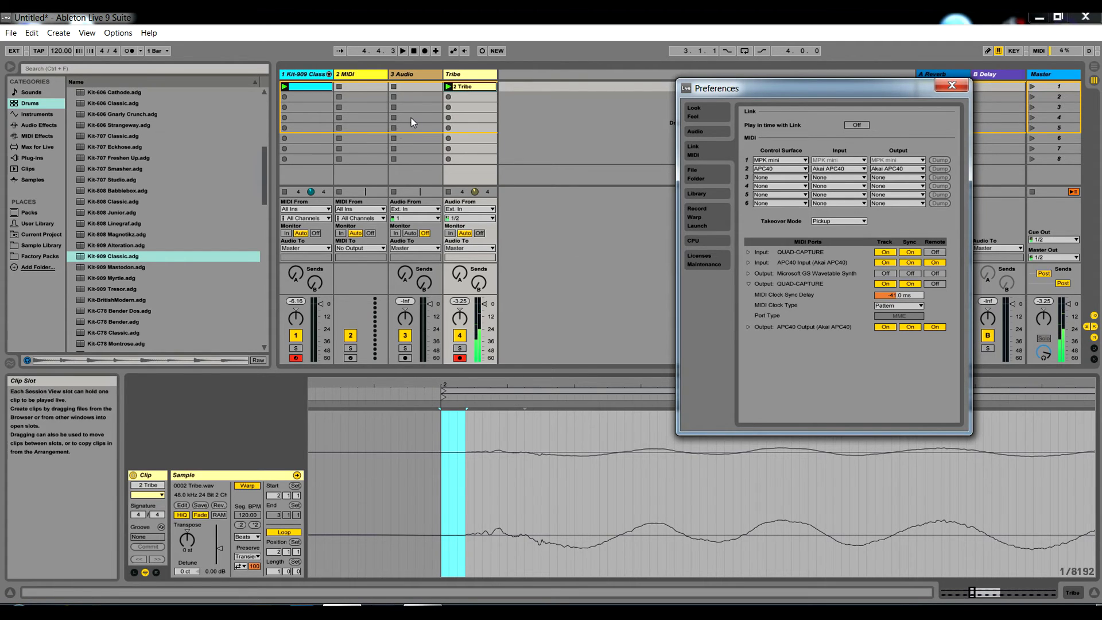
left_click(448, 97)
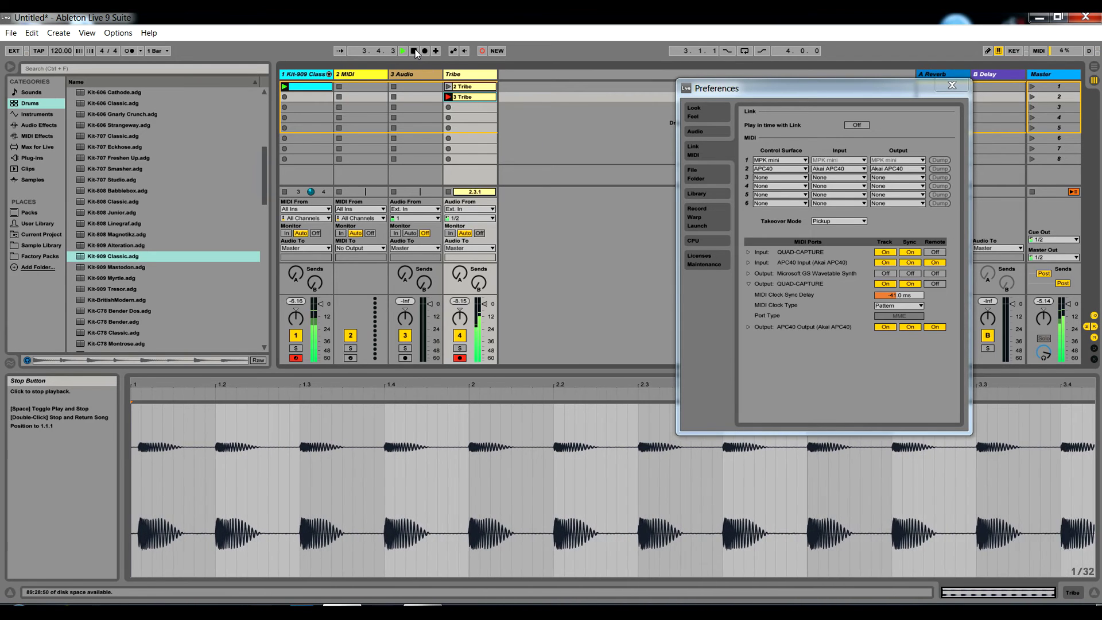
Stop the 3 Tribe recording and loop the clip from bar 2 to bar 3
left_click(415, 50)
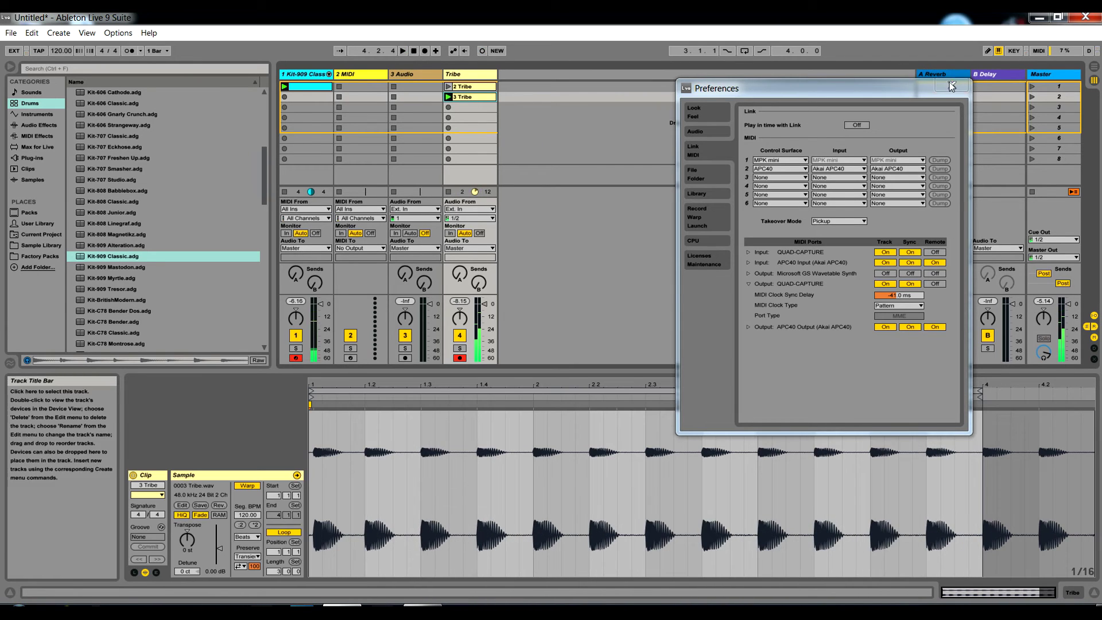
left_click_drag(918, 86, 934, 73)
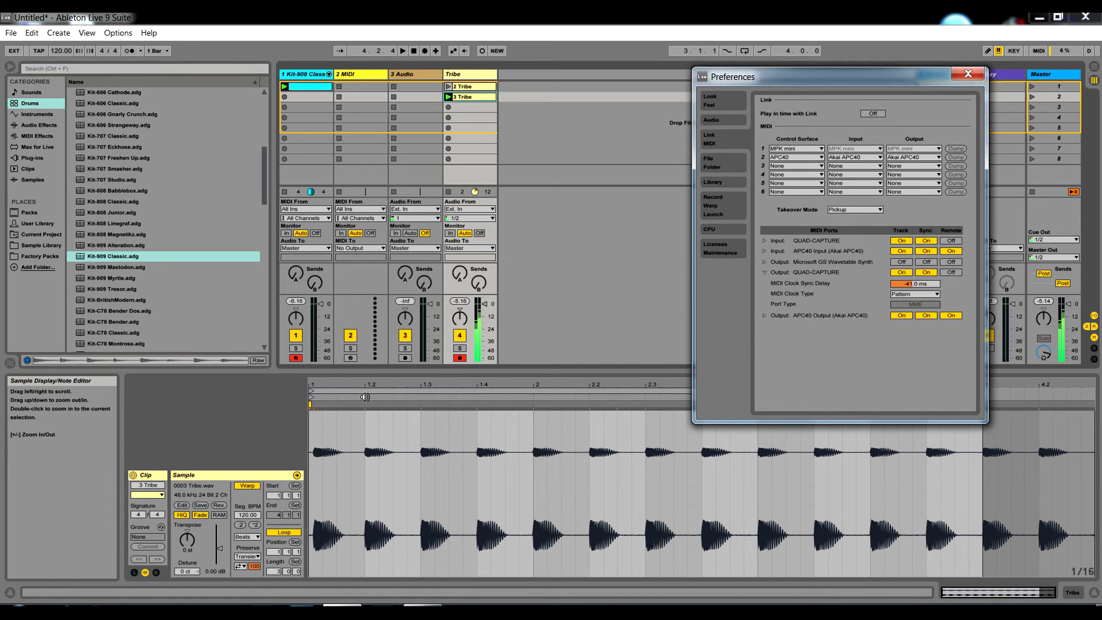
left_click_drag(310, 404, 534, 396)
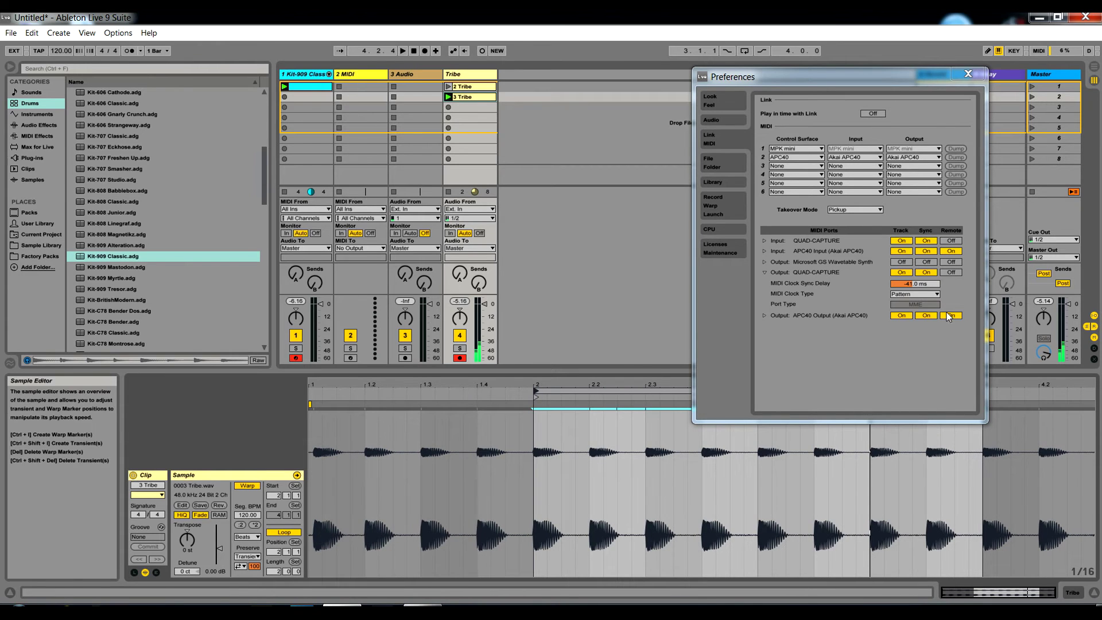
left_click_drag(900, 72, 929, 23)
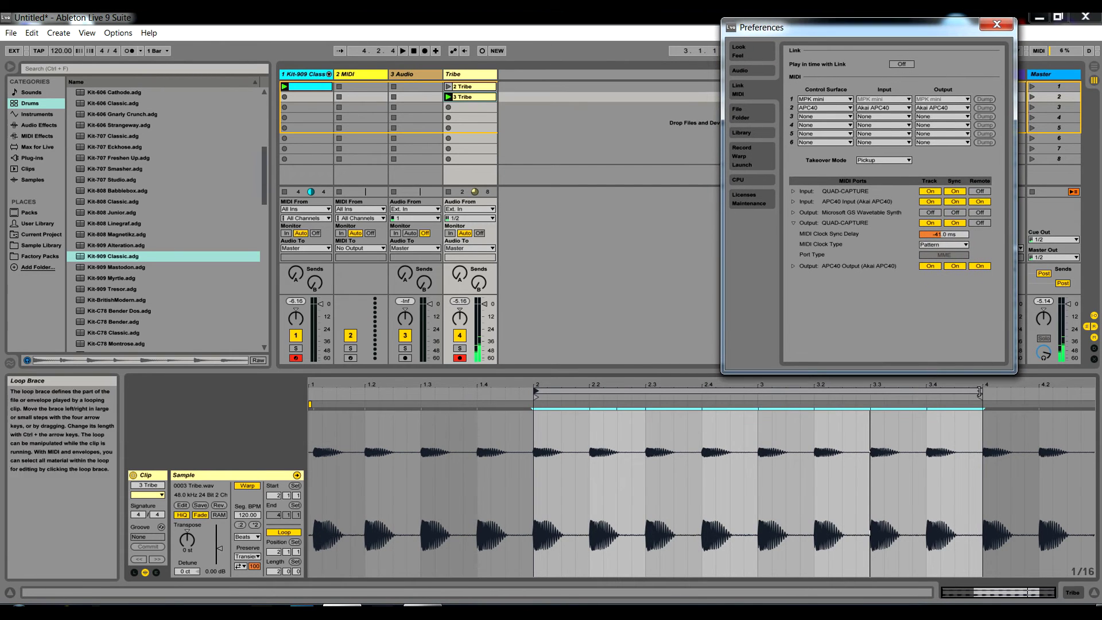
left_click_drag(981, 392, 752, 392)
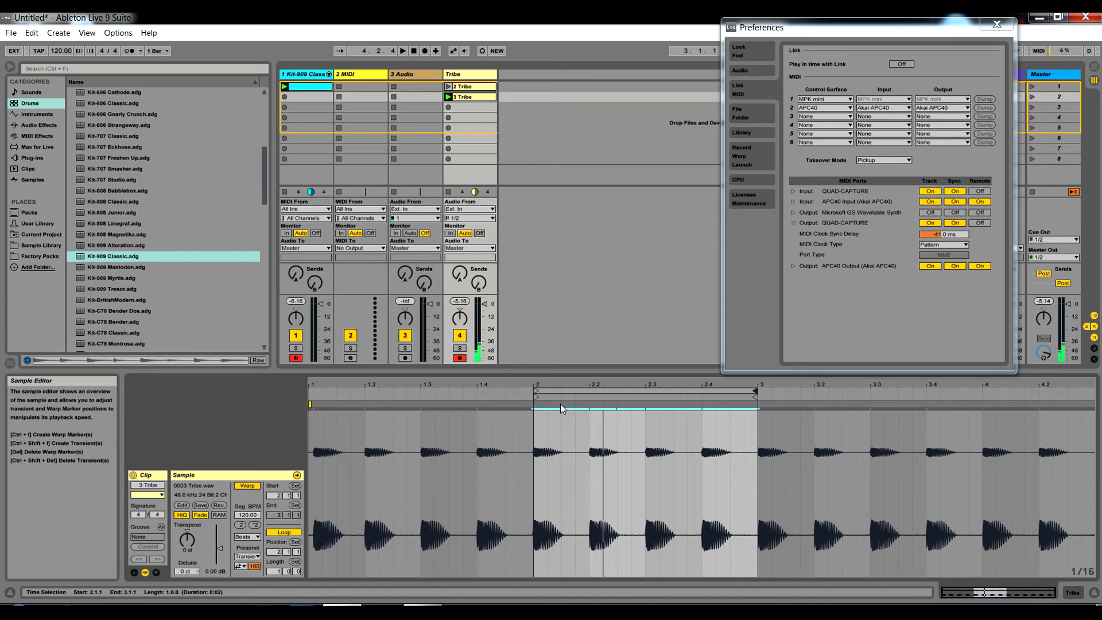
Zoom in on bar 2, set MIDI Clock Sync Delay to -45.5 ms, and record 4 Tribe
left_click_drag(539, 402, 400, 467)
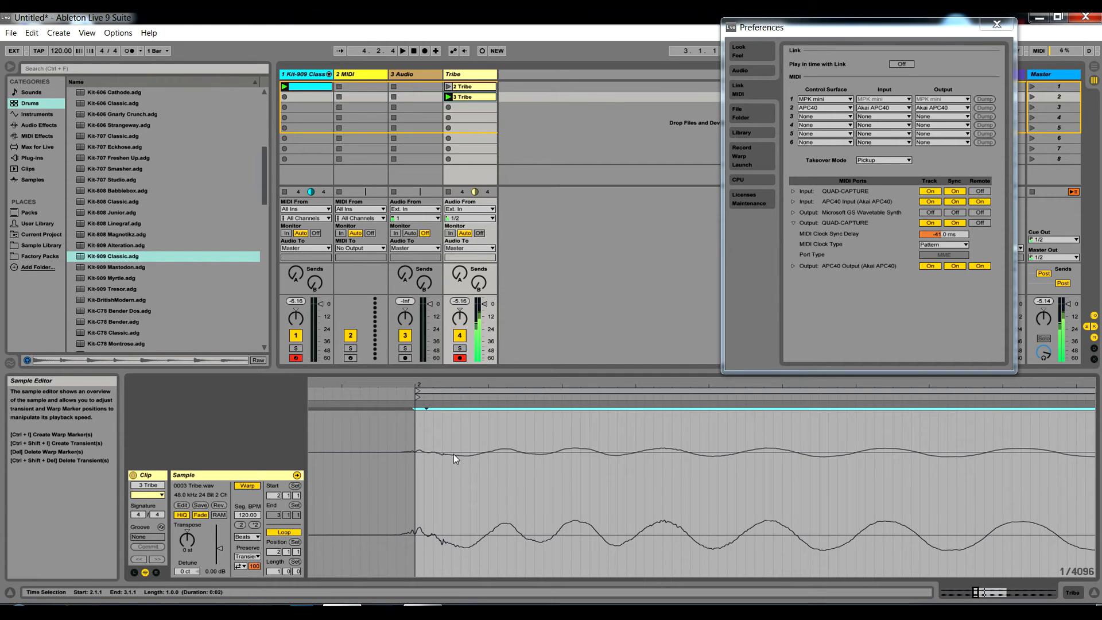
left_click(946, 237)
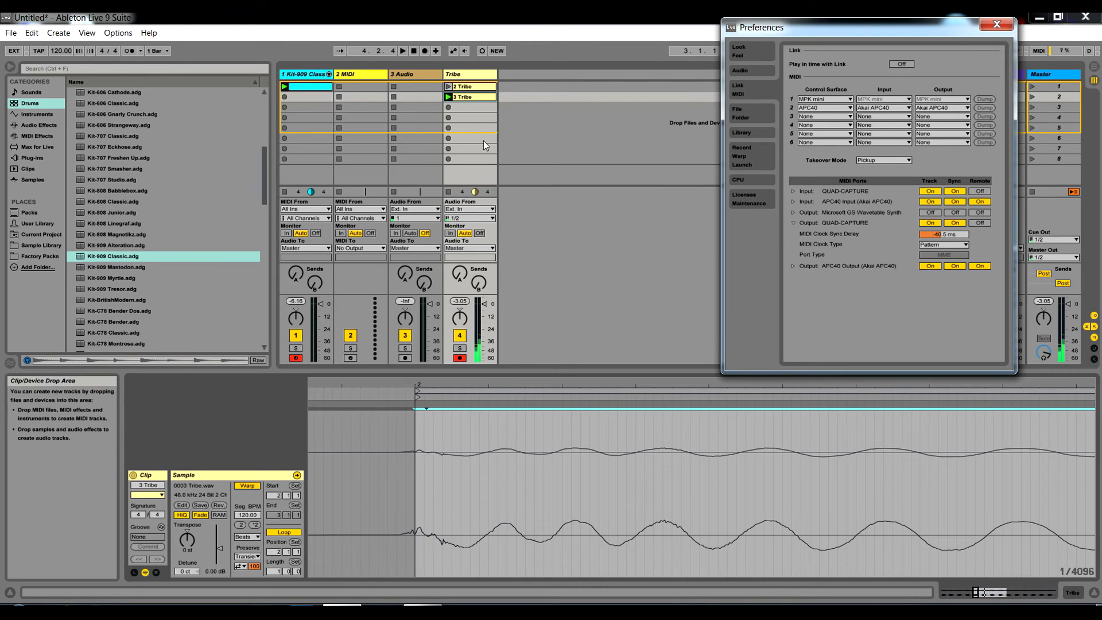
left_click(450, 108)
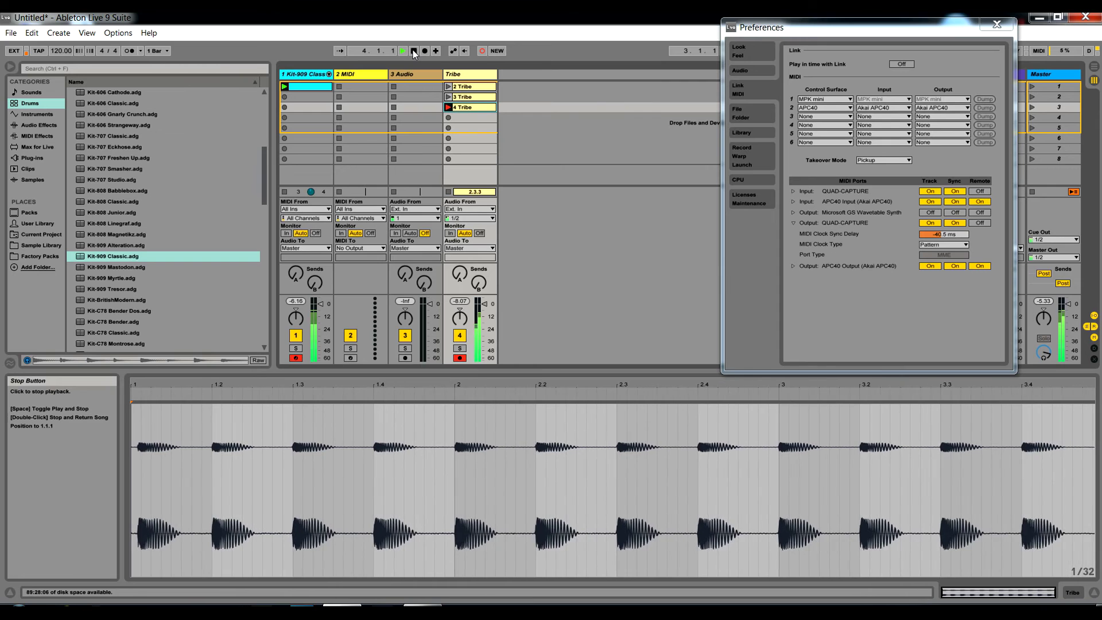
Stop the 4 Tribe recording, start the clip at bar 2, and zoom into its onset
left_click(414, 52)
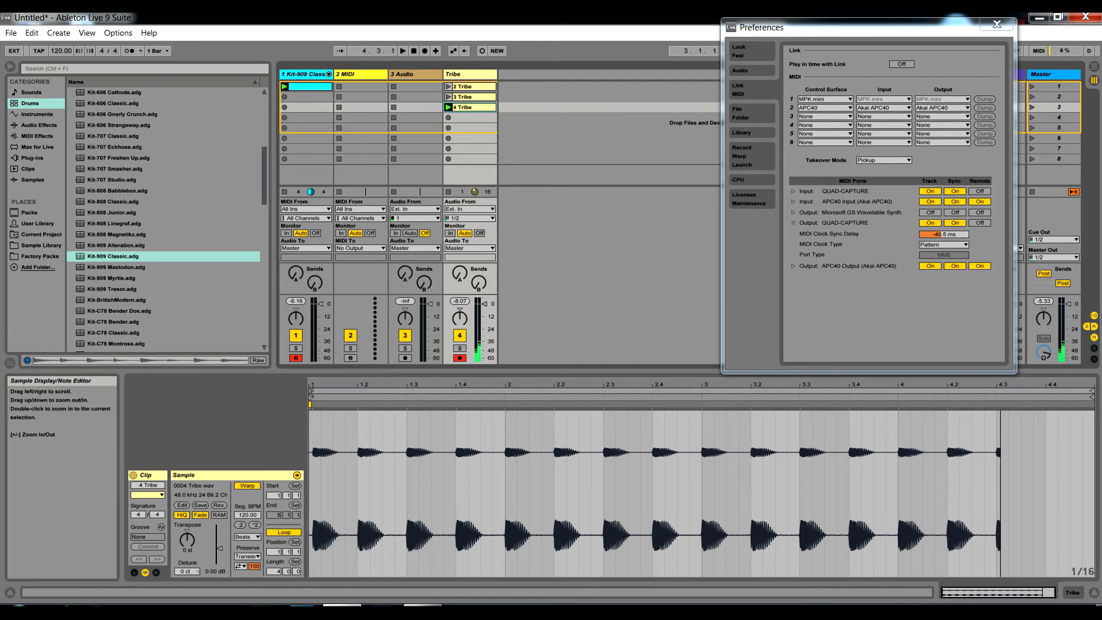
mouse_move(311, 393)
left_mouse_down()
mouse_move(509, 392)
mouse_move(500, 494)
mouse_move(413, 498)
mouse_move(660, 505)
left_mouse_up()
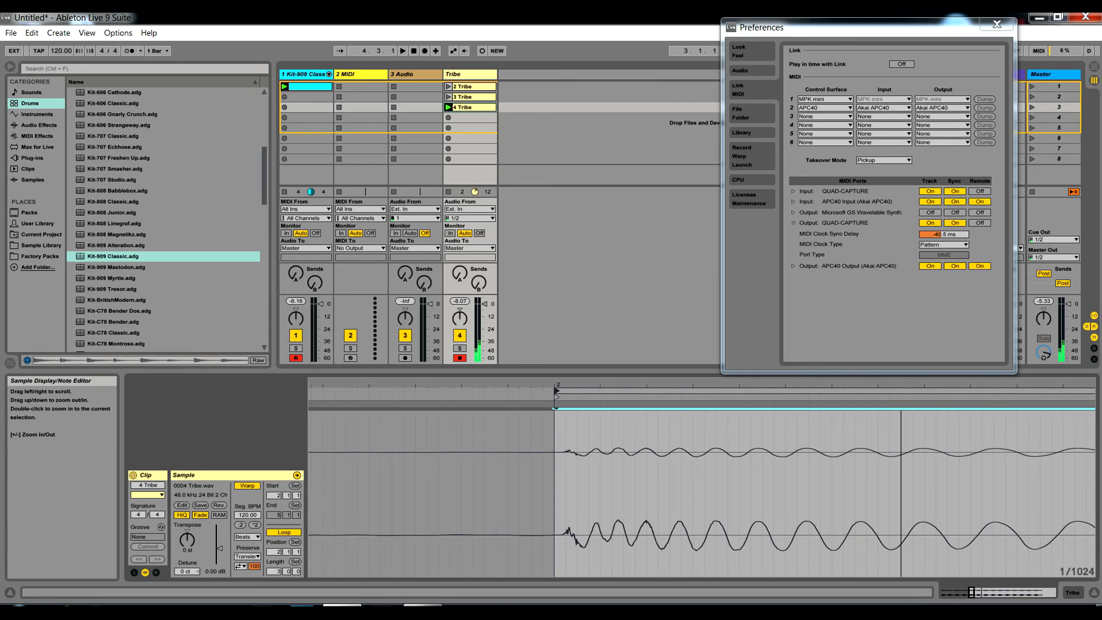
mouse_move(577, 386)
left_mouse_down()
mouse_move(479, 386)
mouse_move(454, 405)
left_mouse_up()
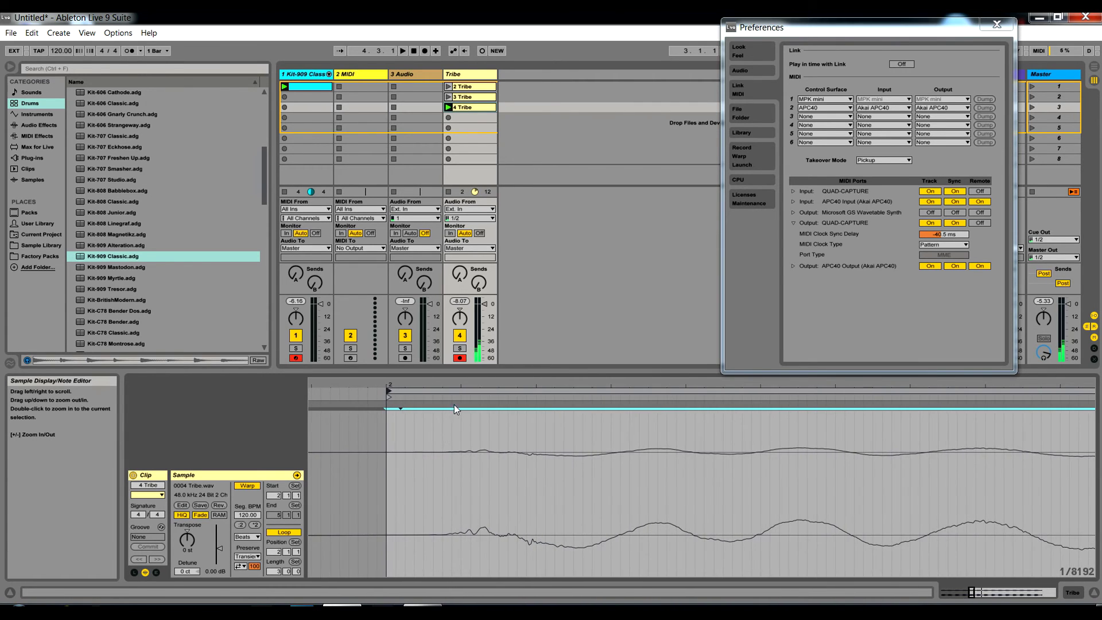
left_click(436, 485)
Play the 4 Tribe clip, mark its first transient, and select the gap back to bar 2
key("space")
left_click(444, 467)
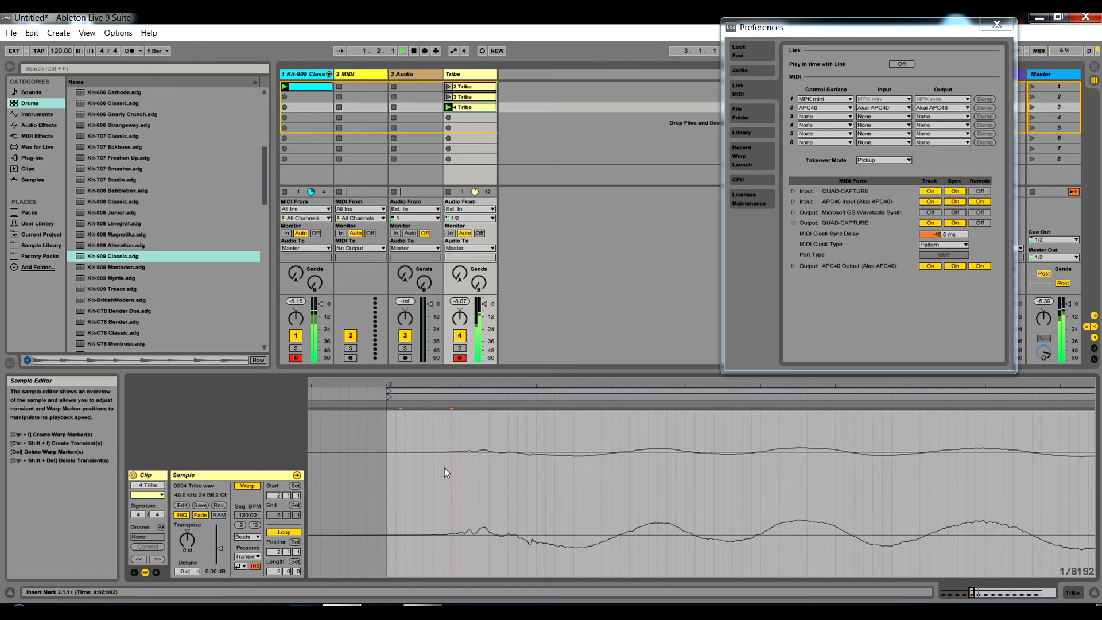
left_click(442, 471)
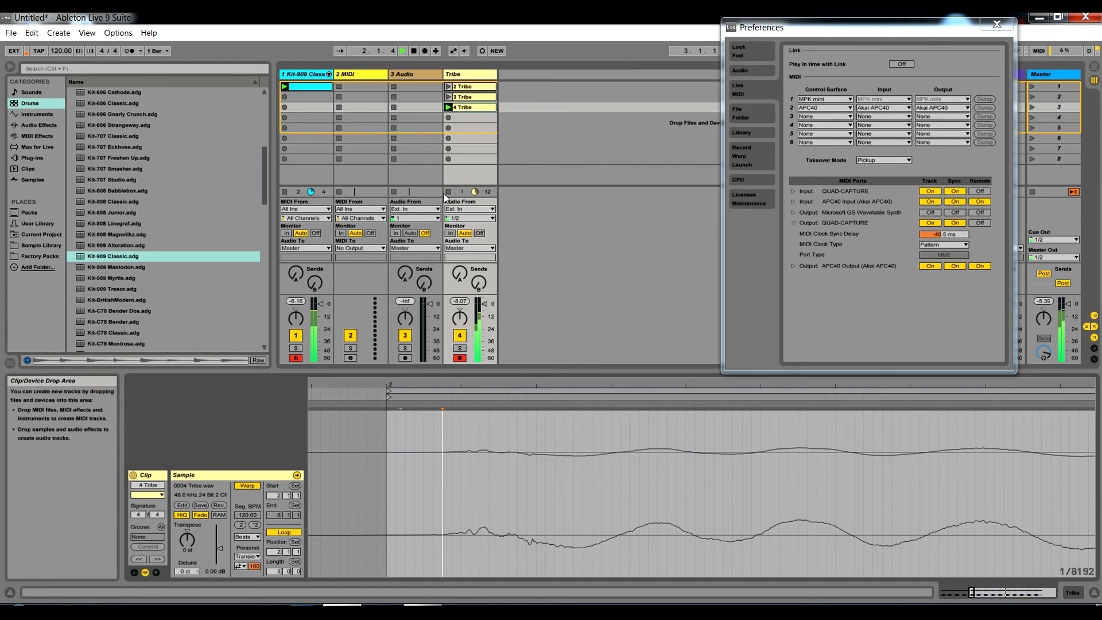
left_click(412, 51)
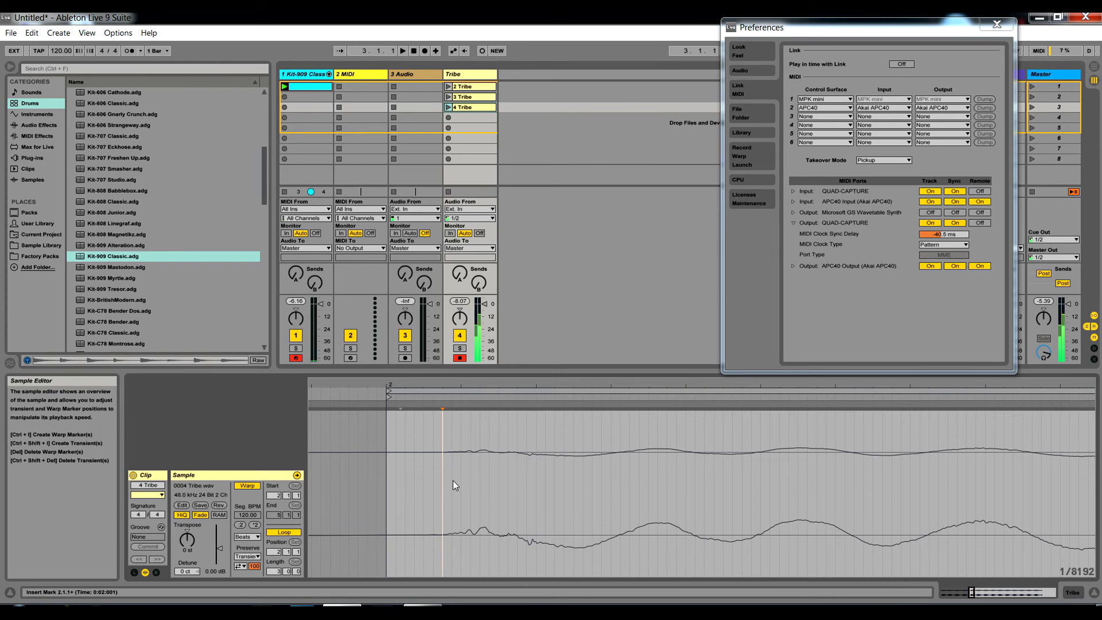
left_click_drag(445, 473, 388, 485)
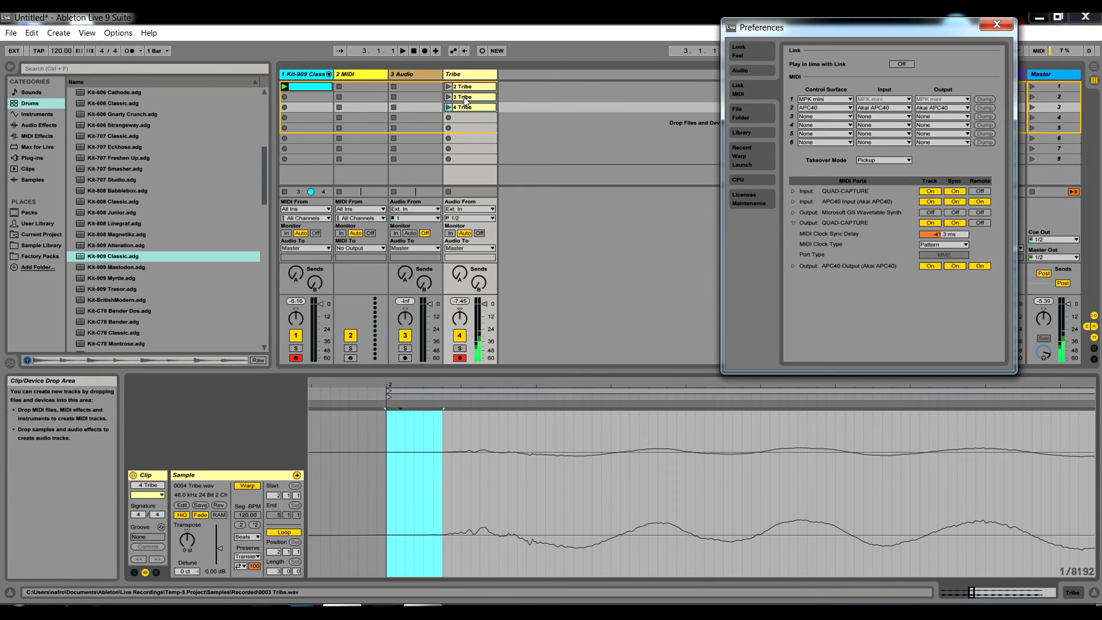
Record a 5 Tribe clip, loop it from bar 2 to bar 3.2, and zoom in around bar 2
left_click(448, 117)
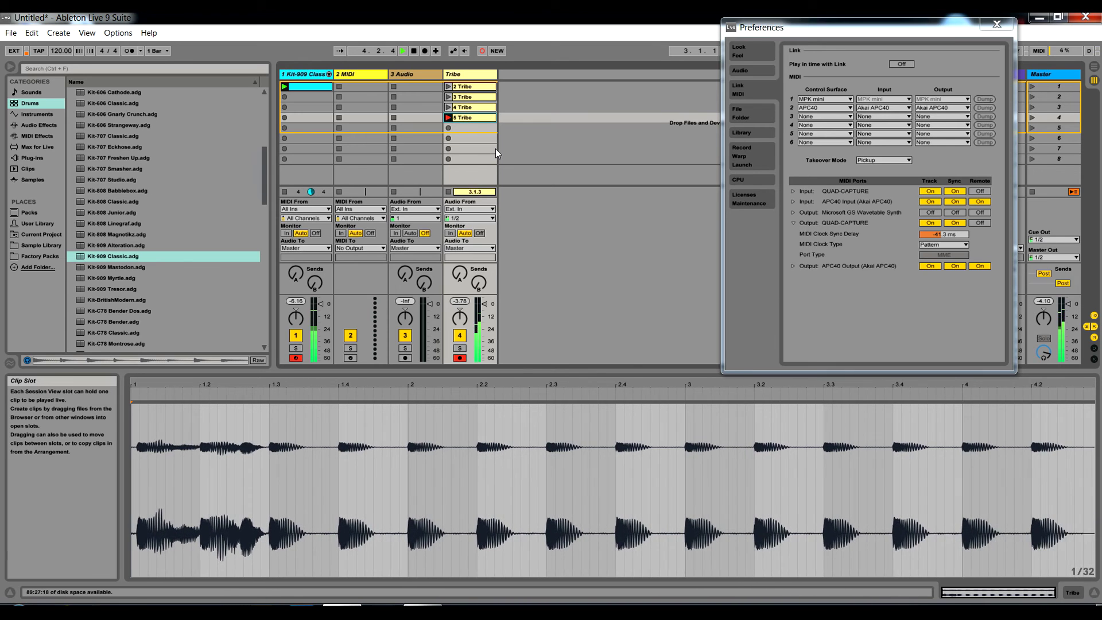
left_click(414, 51)
left_click_drag(311, 394, 464, 393)
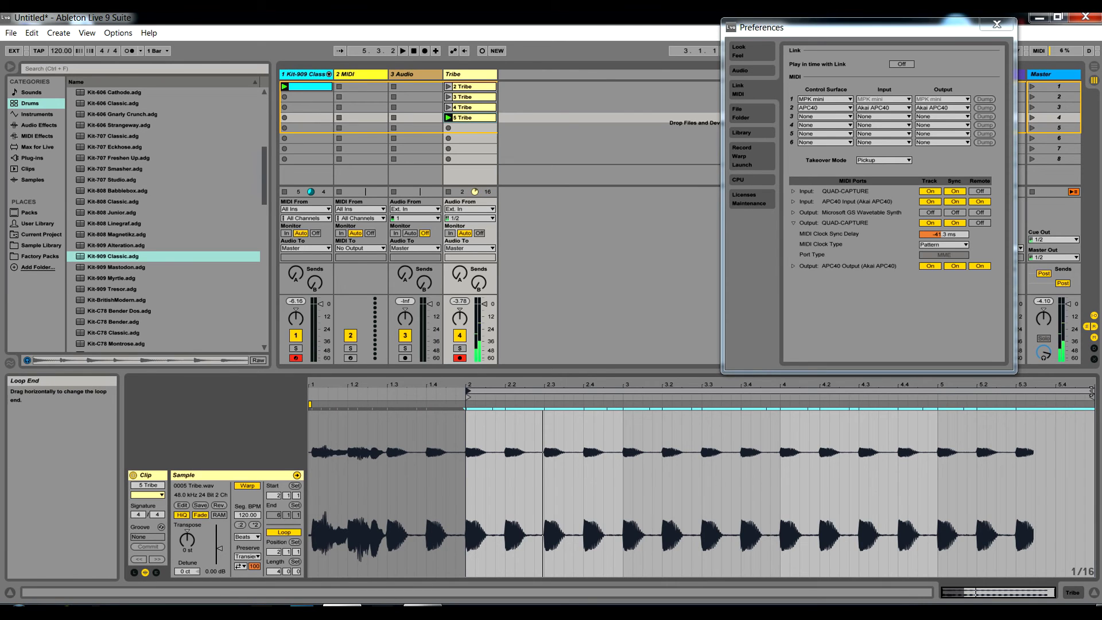
left_click_drag(1092, 394, 634, 423)
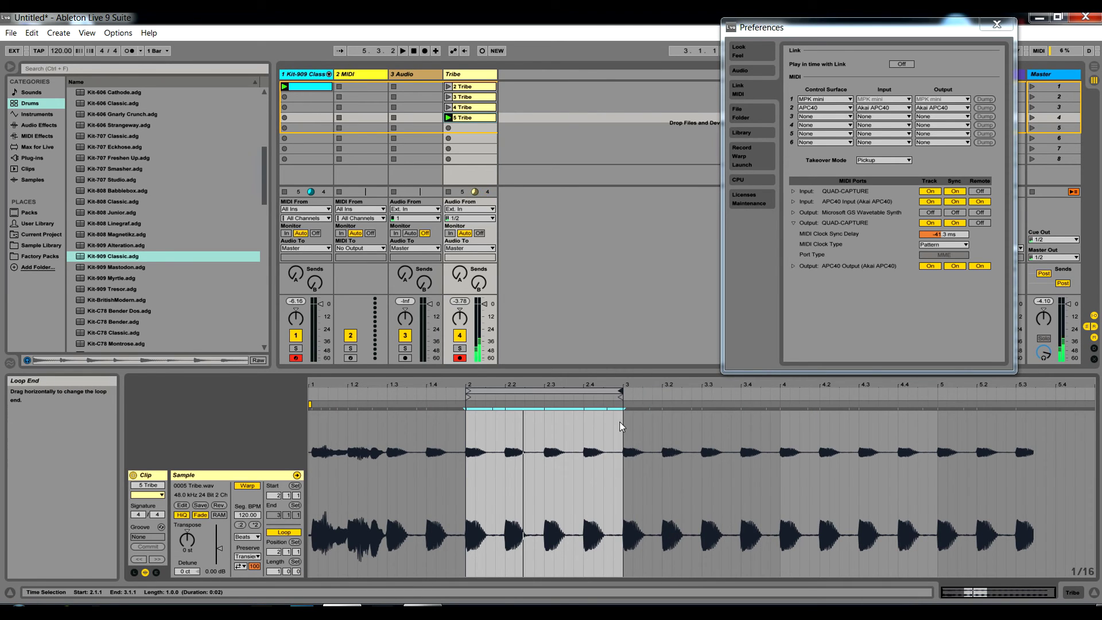
left_click_drag(467, 396, 456, 493)
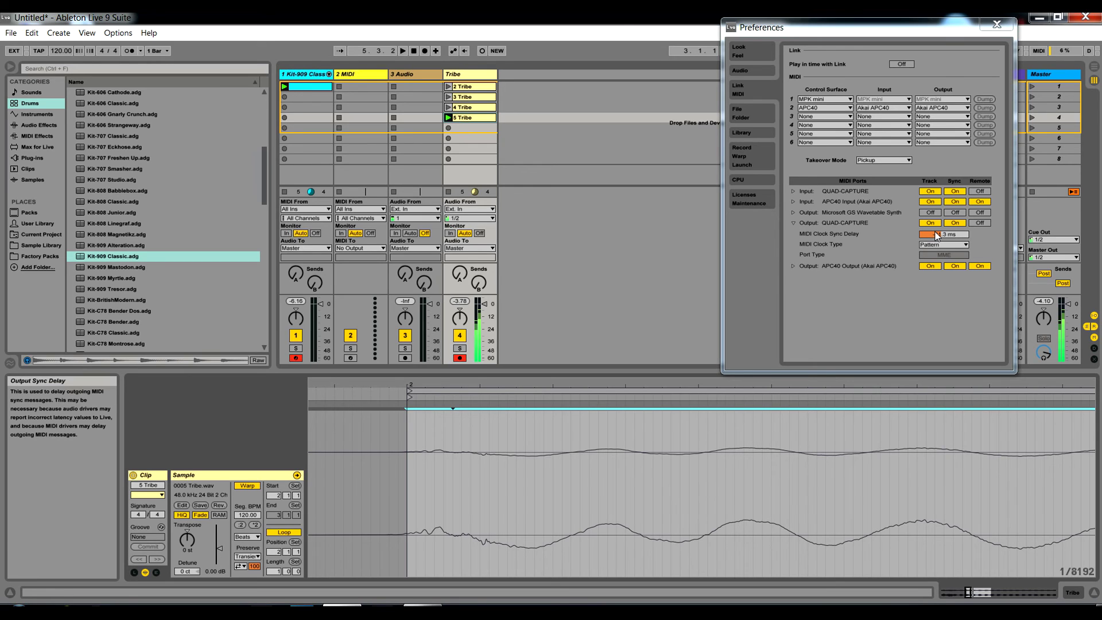
left_click(997, 25)
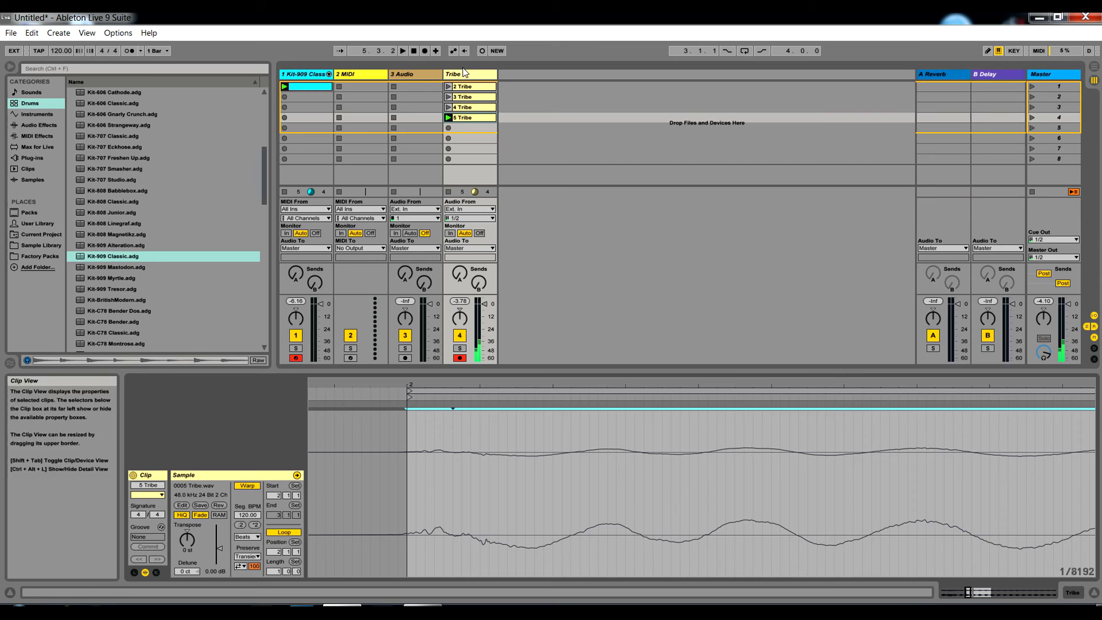